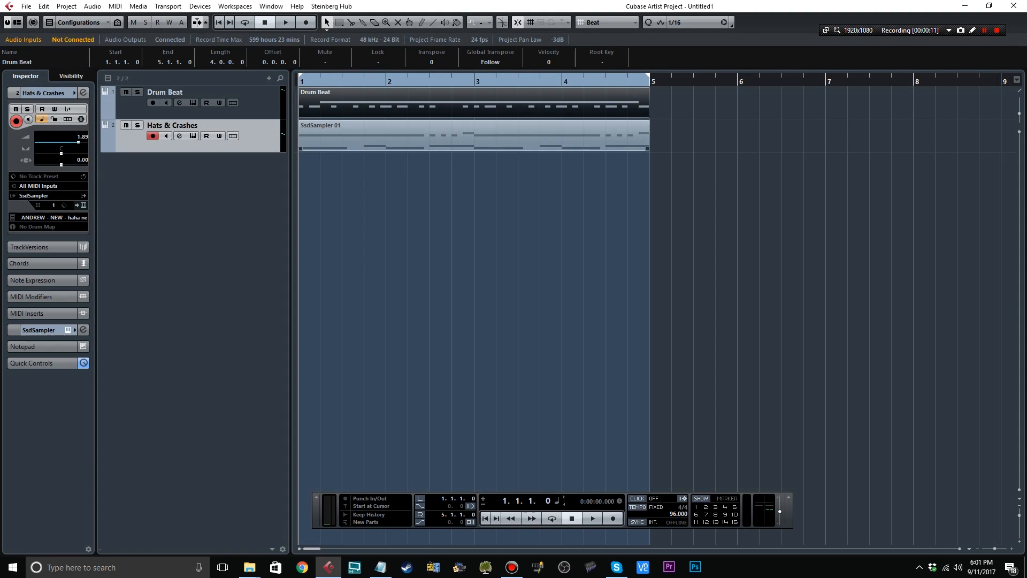
Clear the selection and play back the Drum Beat and Hats & Crashes parts.
{"action": "left_click_drag", "start_coordinate": [128, 185], "coordinate": [454, 332]}
{"action": "left_click", "coordinate": [449, 308]}
{"action": "left_click", "coordinate": [1013, 6]}
{"action": "key", "text": "space"}
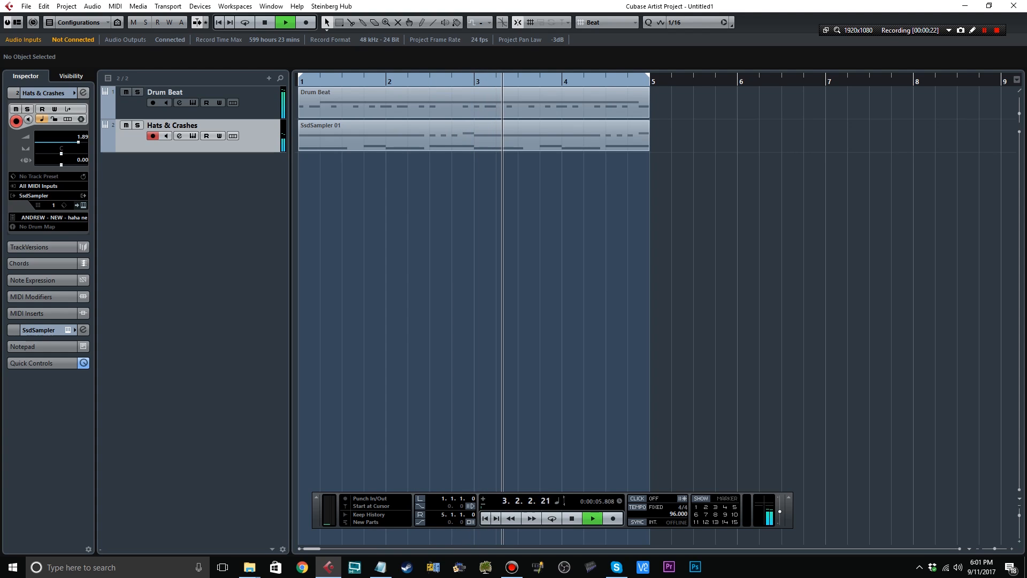
Open the Hats & Crashes part in the Key Editor and delete the D2 note at bar 1 beat 4.
{"action": "double_click", "coordinate": [474, 136]}
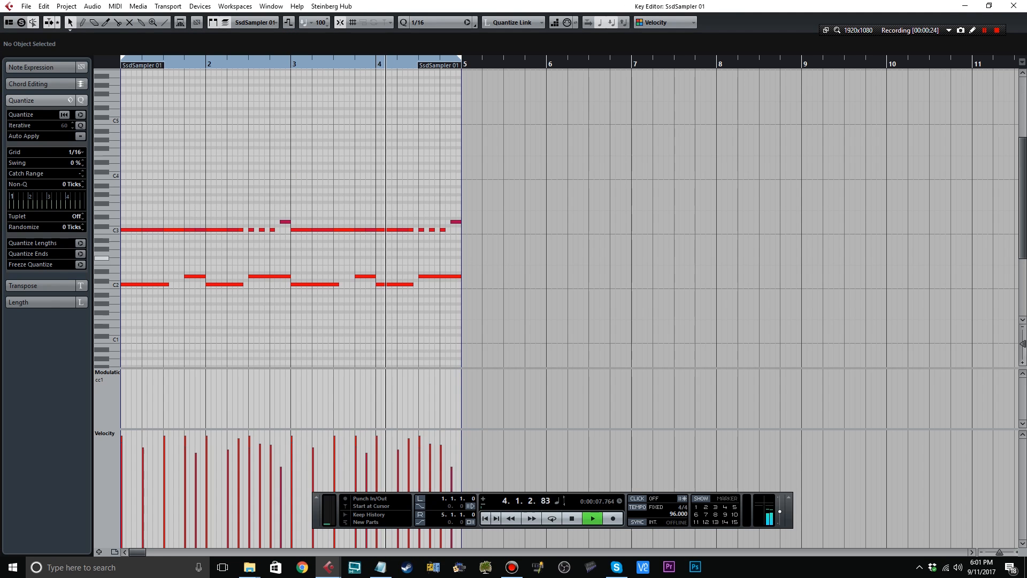
{"action": "left_click_drag", "start_coordinate": [180, 246], "coordinate": [206, 295]}
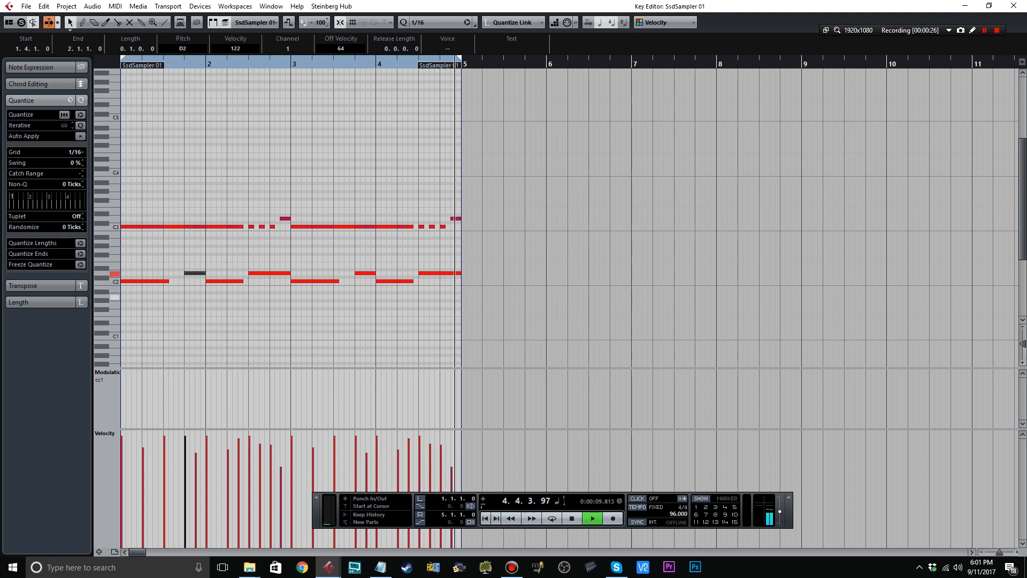
{"action": "key", "text": "Delete"}
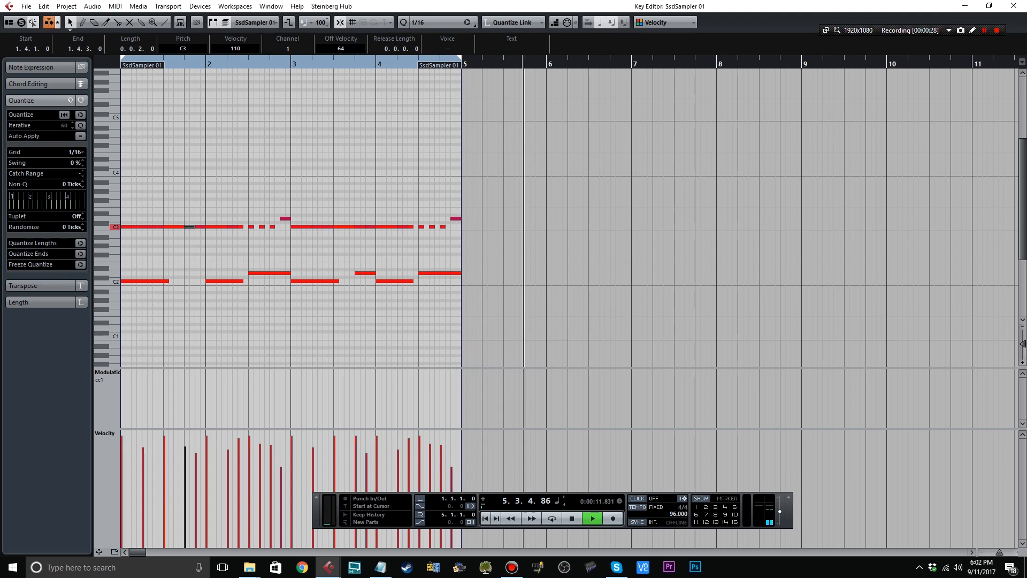
Stop playback, turn on cycle mode for the four-bar range, and play the loop from its start.
{"action": "left_click", "coordinate": [572, 518]}
{"action": "left_click", "coordinate": [572, 518]}
{"action": "left_click", "coordinate": [552, 518]}
{"action": "key", "text": "space"}
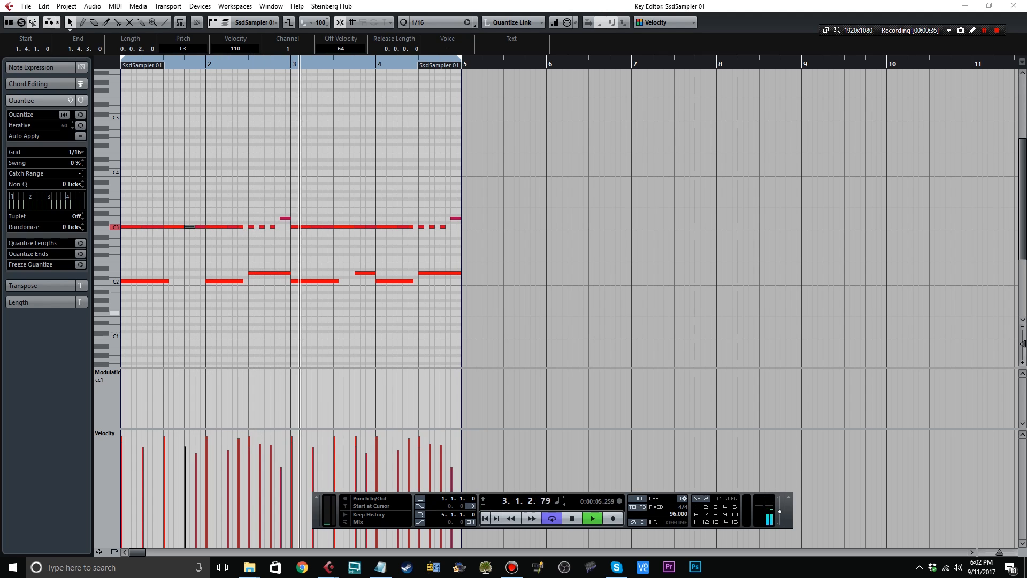
Shorten the bar 2 D2 note so it starts on beat 4, and delete the D2 notes at 4.3 and 3.4.
{"action": "left_click_drag", "start_coordinate": [266, 273], "coordinate": [291, 274]}
{"action": "left_click", "coordinate": [301, 265]}
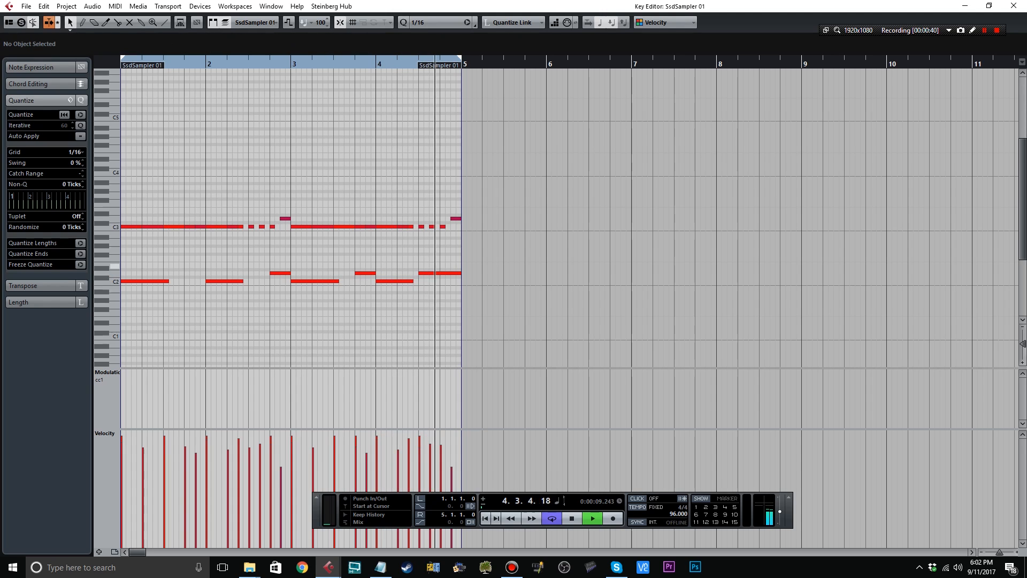
{"action": "left_click", "coordinate": [440, 274]}
{"action": "key", "text": "Delete"}
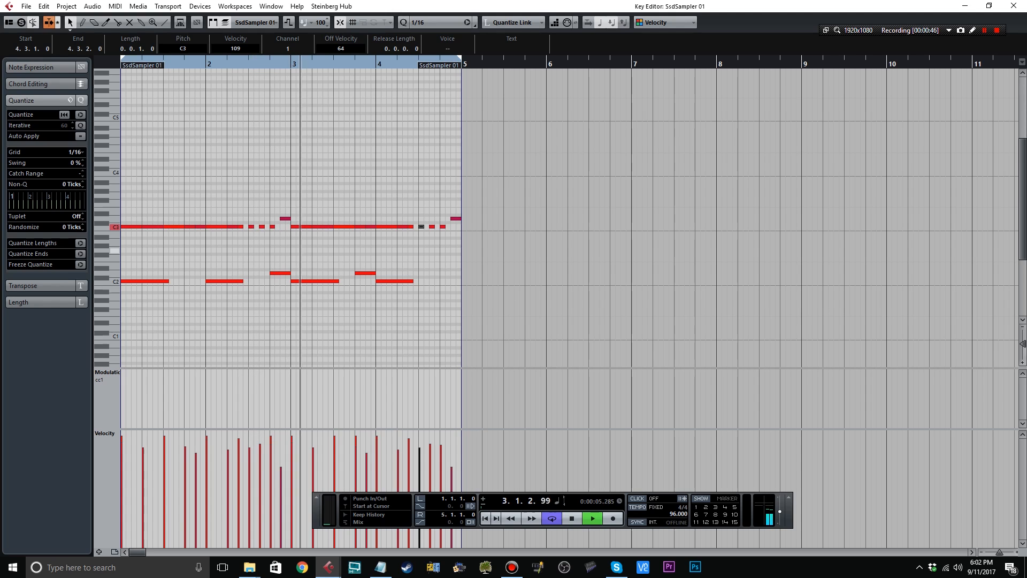
{"action": "left_click_drag", "start_coordinate": [347, 252], "coordinate": [391, 275]}
{"action": "key", "text": "Delete"}
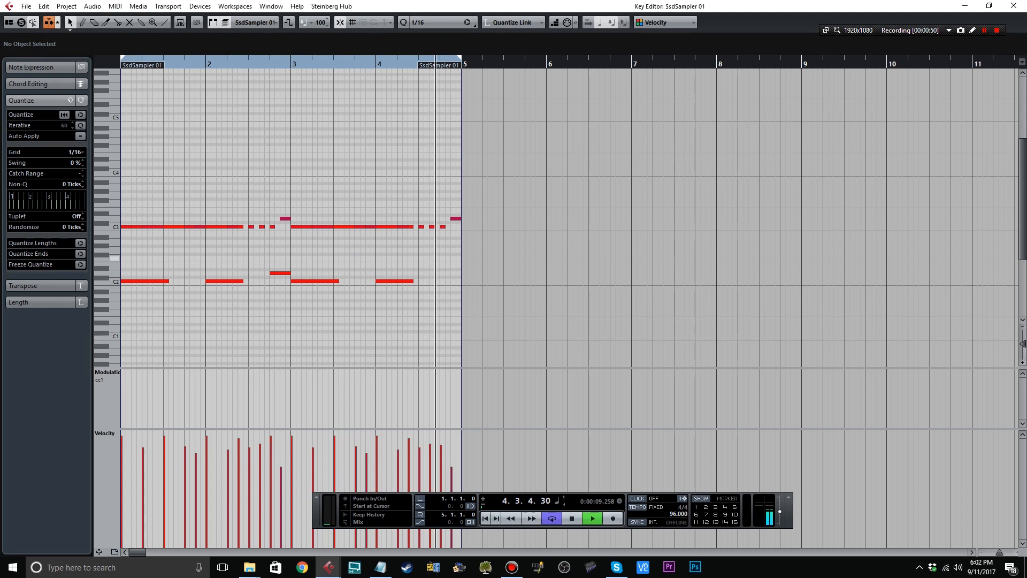
Close the Hats & Crashes editor and open the Drum Beat part in the Key Editor.
{"action": "left_click", "coordinate": [1014, 6]}
{"action": "left_click", "coordinate": [482, 214]}
{"action": "double_click", "coordinate": [474, 102]}
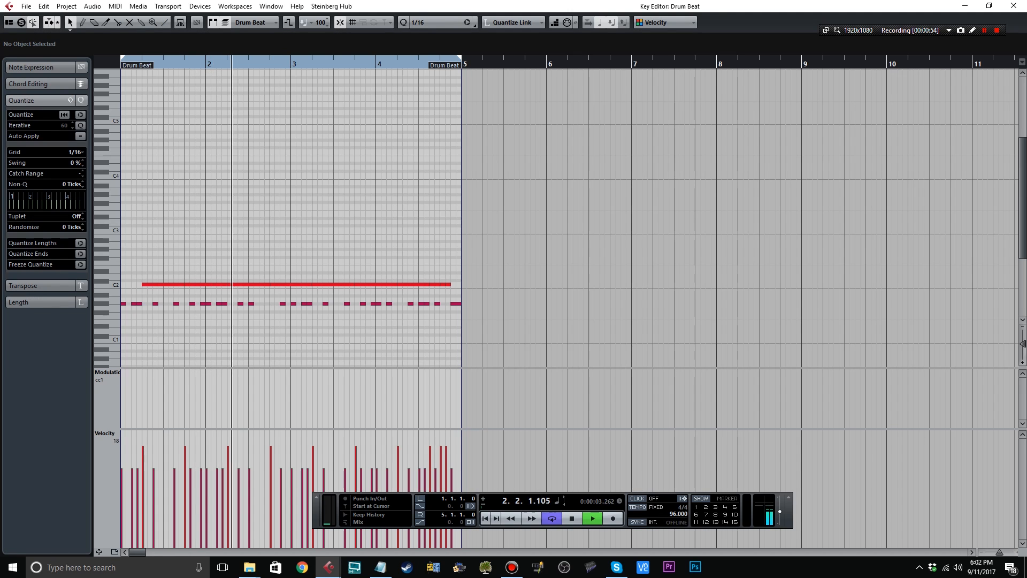
With quantize at 1/32, add a short G#1 note at 4.3.2.60 and set its velocity to 88.
{"action": "key", "text": "h"}
{"action": "key", "text": "h"}
{"action": "left_click_drag", "start_coordinate": [759, 330], "coordinate": [503, 303]}
{"action": "right_click", "coordinate": [503, 303]}
{"action": "left_click", "coordinate": [517, 304]}
{"action": "key", "text": "alt+6"}
{"action": "left_click_drag", "start_coordinate": [561, 276], "coordinate": [500, 263]}
{"action": "key", "text": "space"}
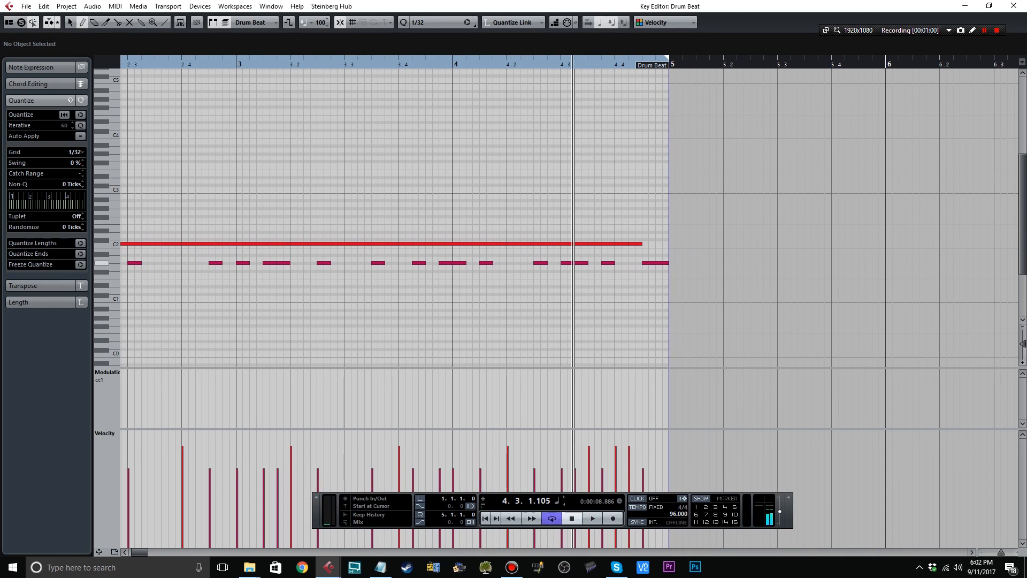
{"action": "left_click", "coordinate": [585, 262]}
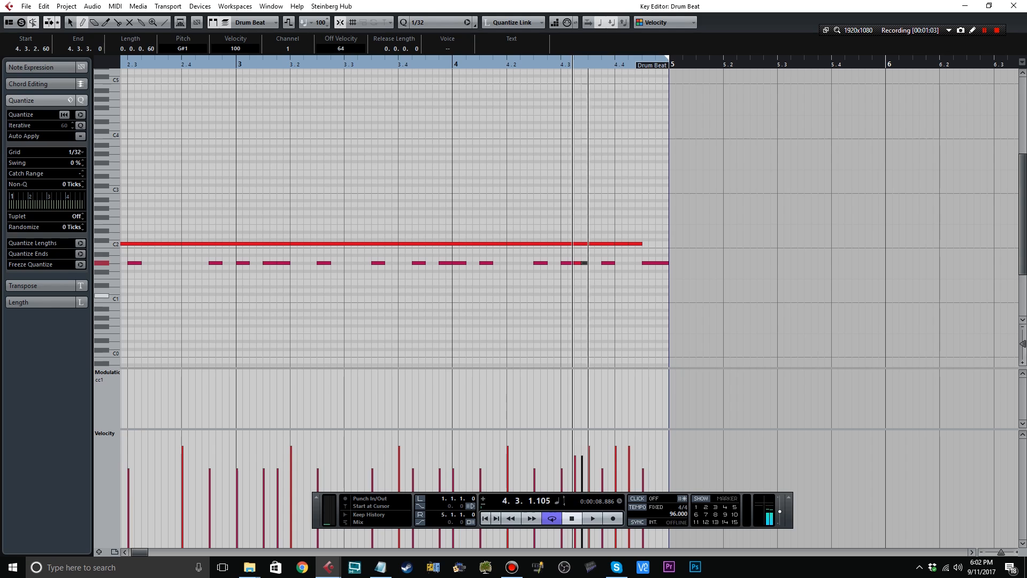
{"action": "left_click", "coordinate": [581, 467]}
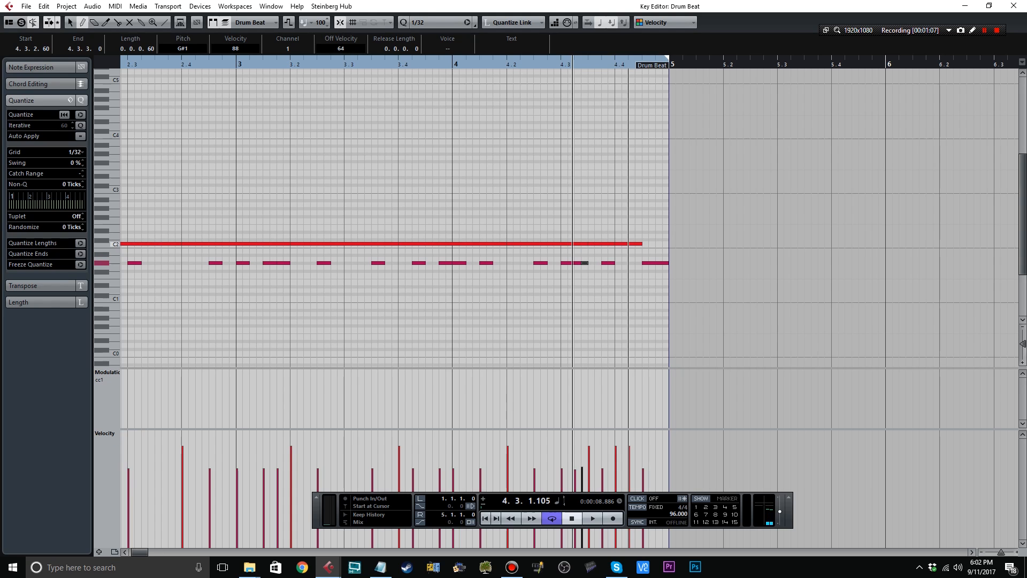
Play the drum beat from bar 4 to check the added G#1 note, with the selection tool active.
{"action": "left_click", "coordinate": [451, 64]}
{"action": "key", "text": "space"}
{"action": "right_click", "coordinate": [538, 136]}
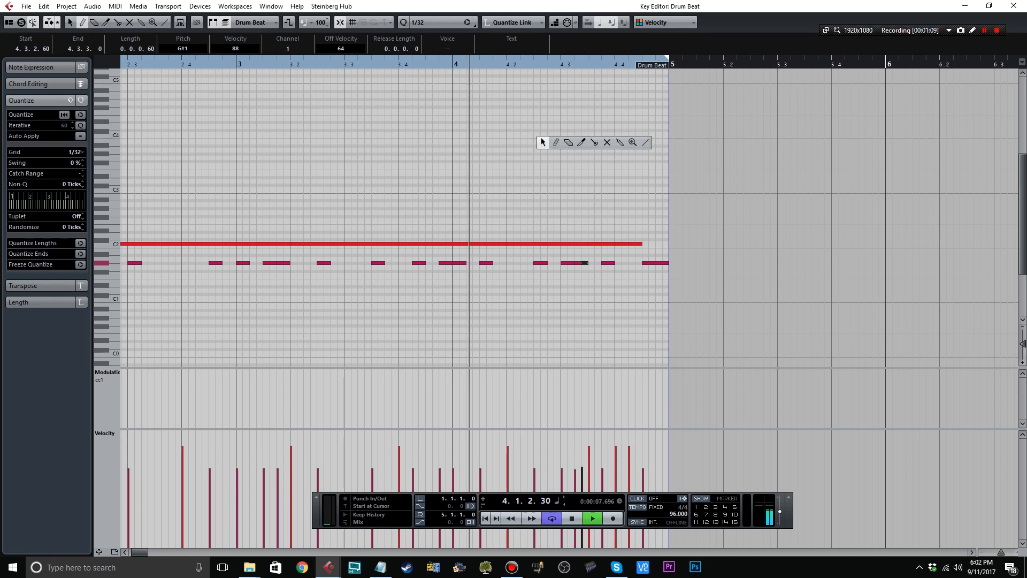
{"action": "left_click", "coordinate": [543, 141]}
{"action": "left_click", "coordinate": [543, 137]}
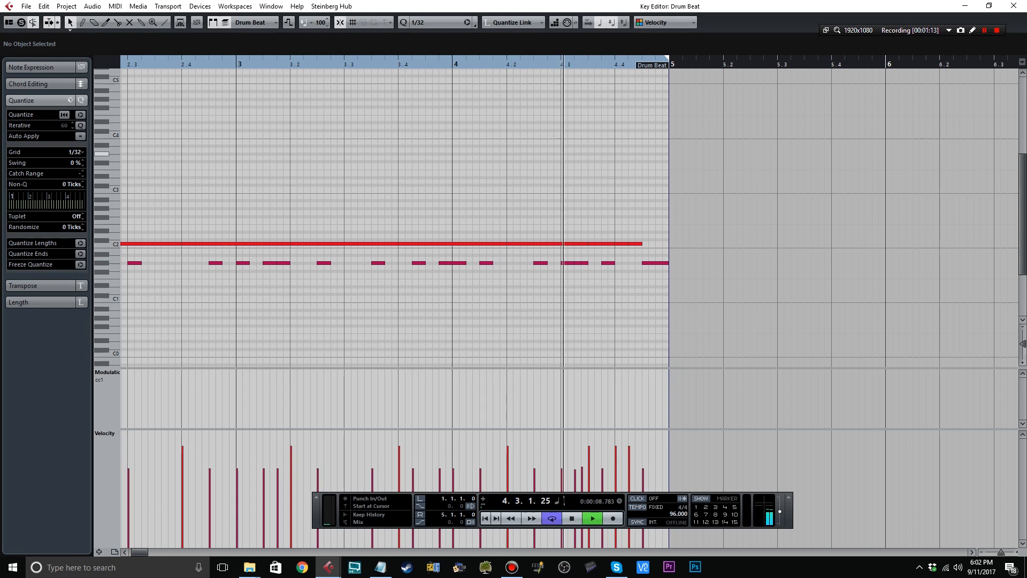
Stop playback and delete the last C2 note in bar 4.
{"action": "key", "text": "space"}
{"action": "left_click", "coordinate": [637, 243]}
{"action": "key", "text": "Delete"}
Replace the closing G#1 notes of bar 4 with notes at 4.4.2 and 4.4.4, giving the last one a lower velocity.
{"action": "right_click", "coordinate": [637, 283]}
{"action": "left_click", "coordinate": [650, 283]}
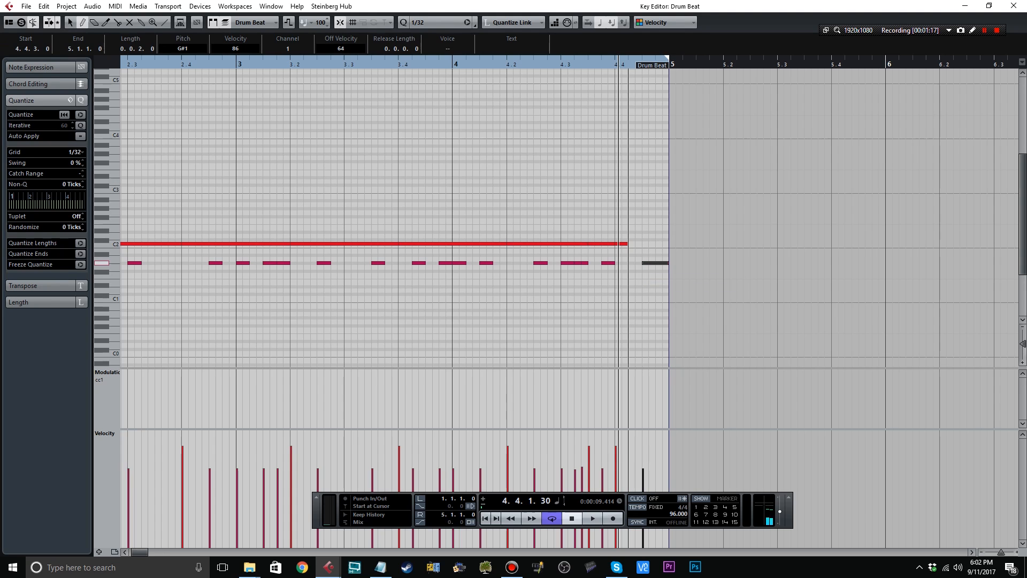
{"action": "left_click", "coordinate": [629, 263]}
{"action": "key", "text": "Delete"}
{"action": "left_click_drag", "start_coordinate": [632, 263], "coordinate": [668, 263]}
{"action": "left_click", "coordinate": [657, 488]}
Return to the selection tool, clear the note selection and play the edited drum beat from the start.
{"action": "key", "text": "1"}
{"action": "left_click", "coordinate": [648, 198]}
{"action": "key", "text": "Home"}
{"action": "key", "text": "space"}
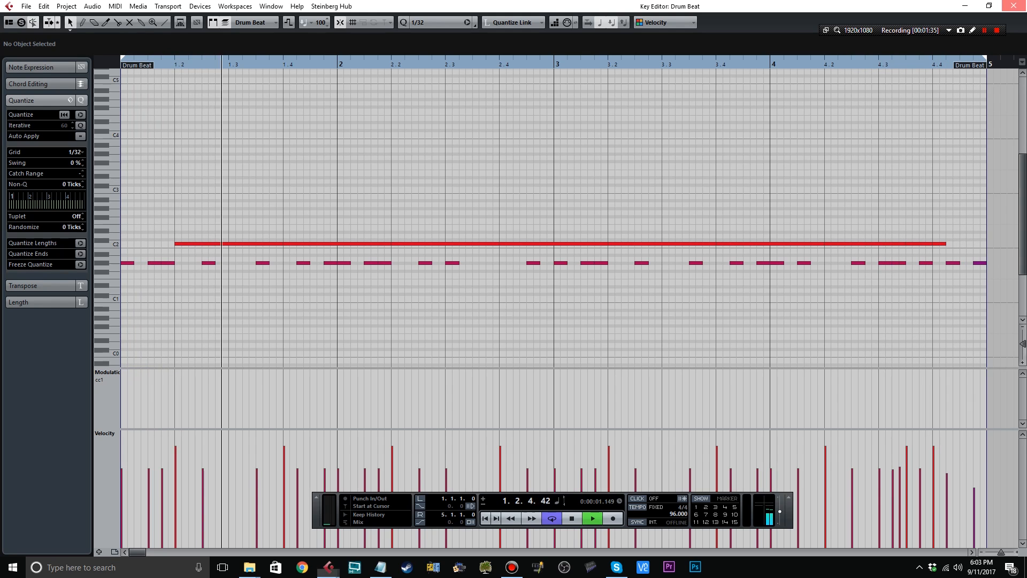
Close the note editor, add an instrument track using Massive and start it from a new untitled sound.
{"action": "left_click", "coordinate": [1013, 6]}
{"action": "left_click", "coordinate": [264, 22]}
{"action": "right_click", "coordinate": [189, 195]}
{"action": "left_click", "coordinate": [214, 213]}
{"action": "left_click", "coordinate": [451, 209]}
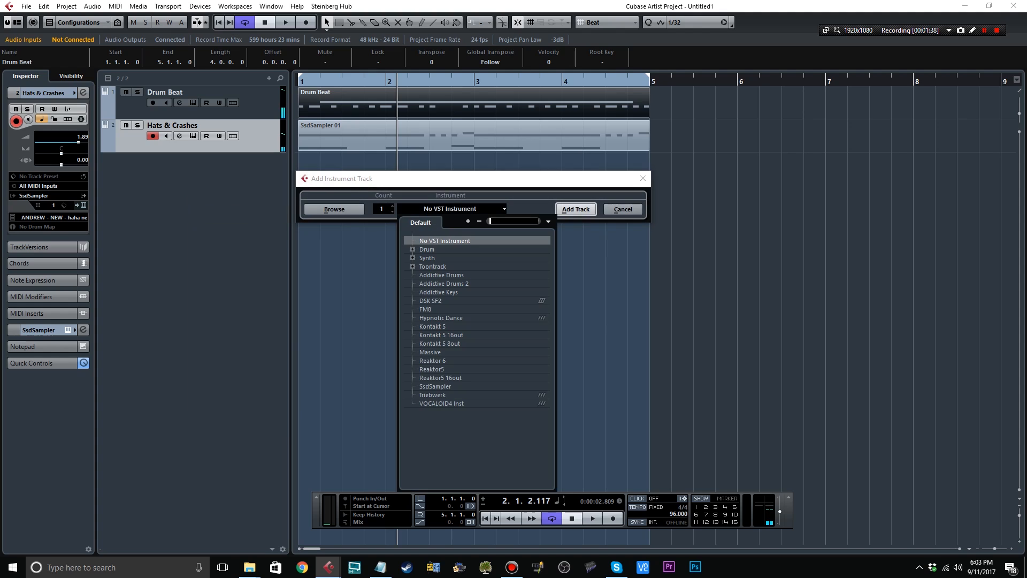
{"action": "left_click", "coordinate": [430, 352]}
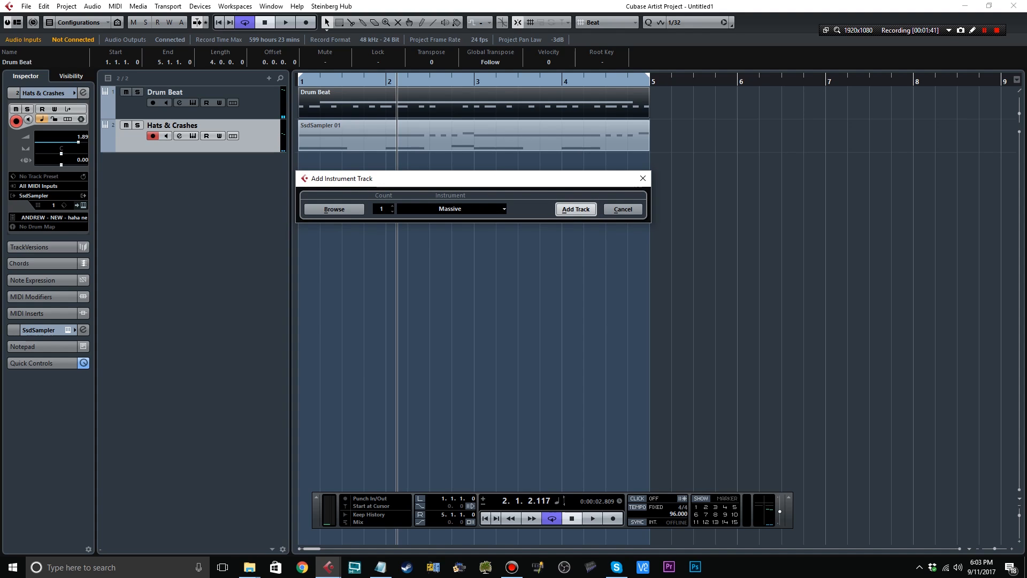
{"action": "left_click", "coordinate": [576, 209]}
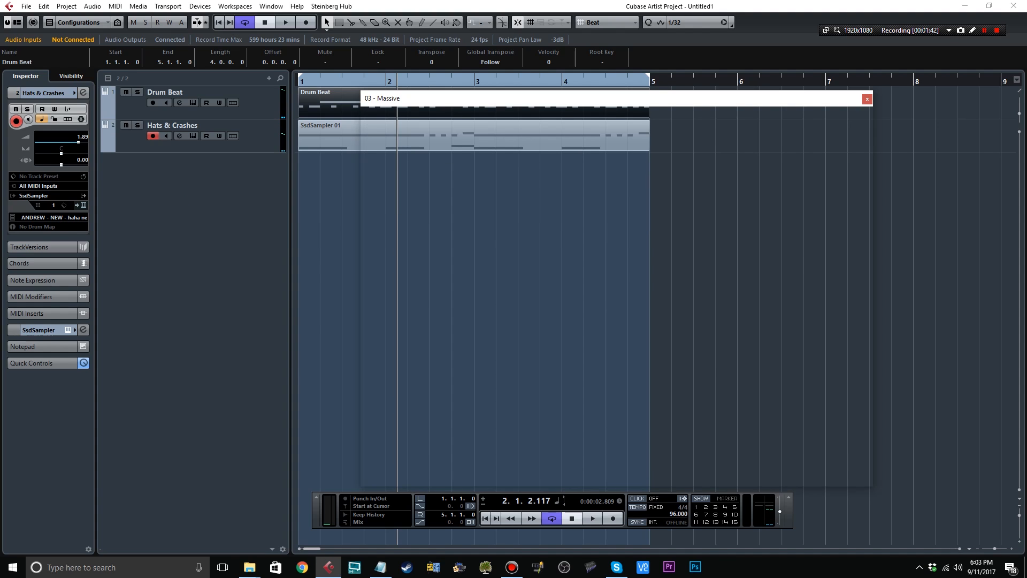
{"action": "left_click", "coordinate": [547, 135]}
{"action": "left_click", "coordinate": [551, 134]}
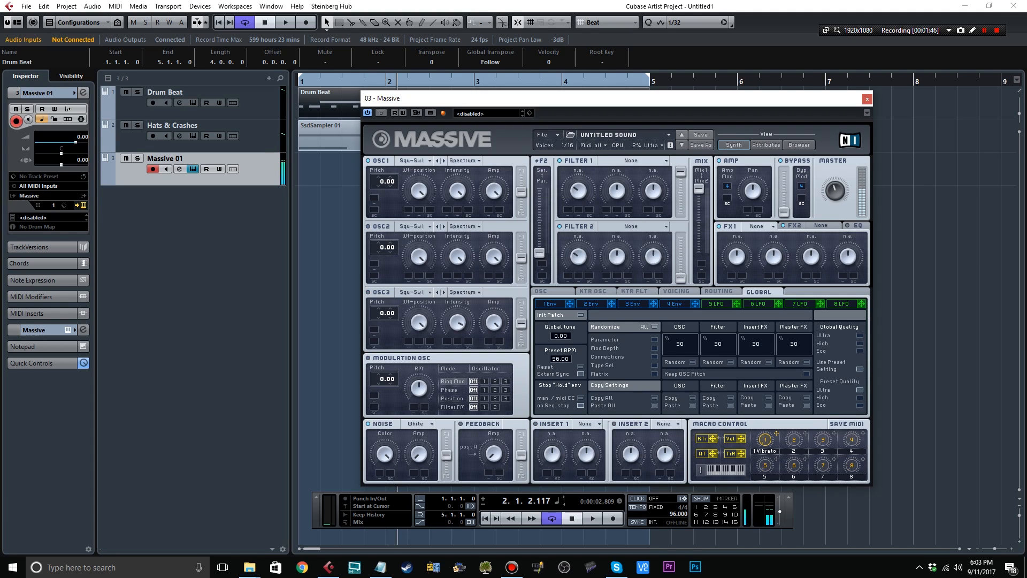
Set OSC1's pitch to -12.00 and the number of unison voices to 4.
{"action": "left_click", "coordinate": [676, 292]}
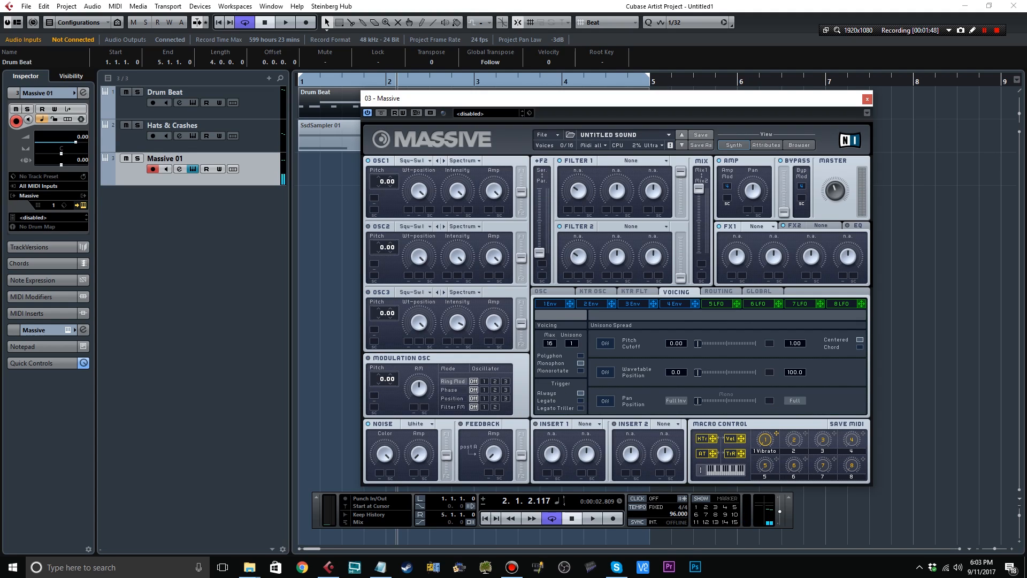
{"action": "left_click", "coordinate": [541, 292]}
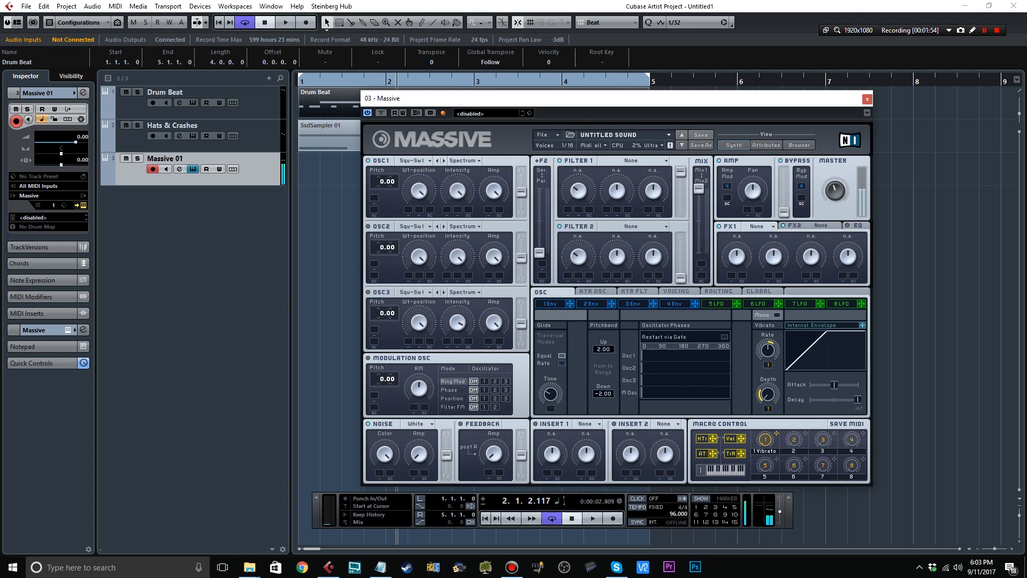
{"action": "left_click_drag", "start_coordinate": [383, 182], "coordinate": [383, 193]}
{"action": "left_click", "coordinate": [677, 291]}
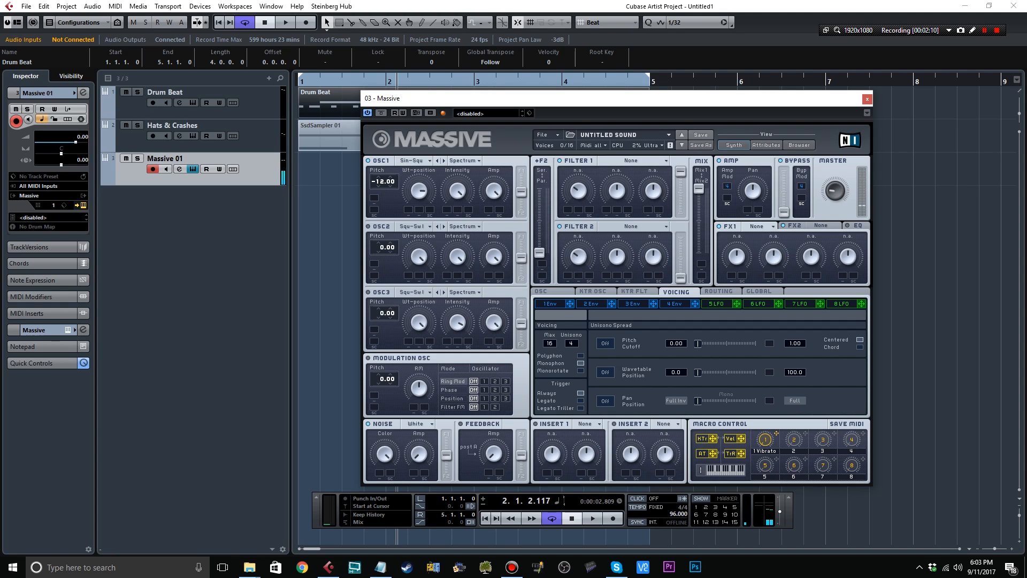
Choose the Groan I wavetable for OSC1 and raise the unison voices to 8.
{"action": "left_click", "coordinate": [414, 161]}
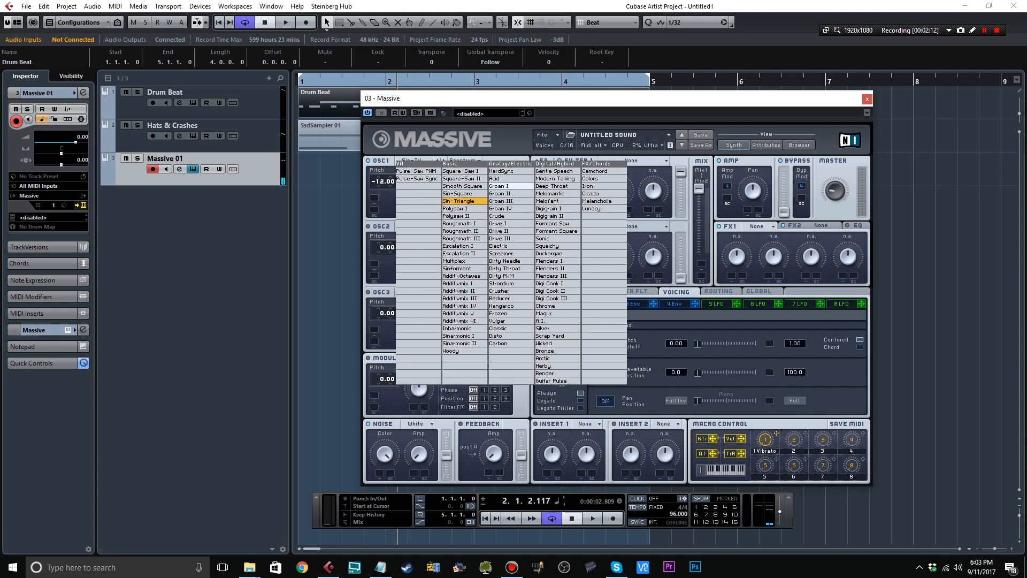
{"action": "left_click", "coordinate": [508, 186]}
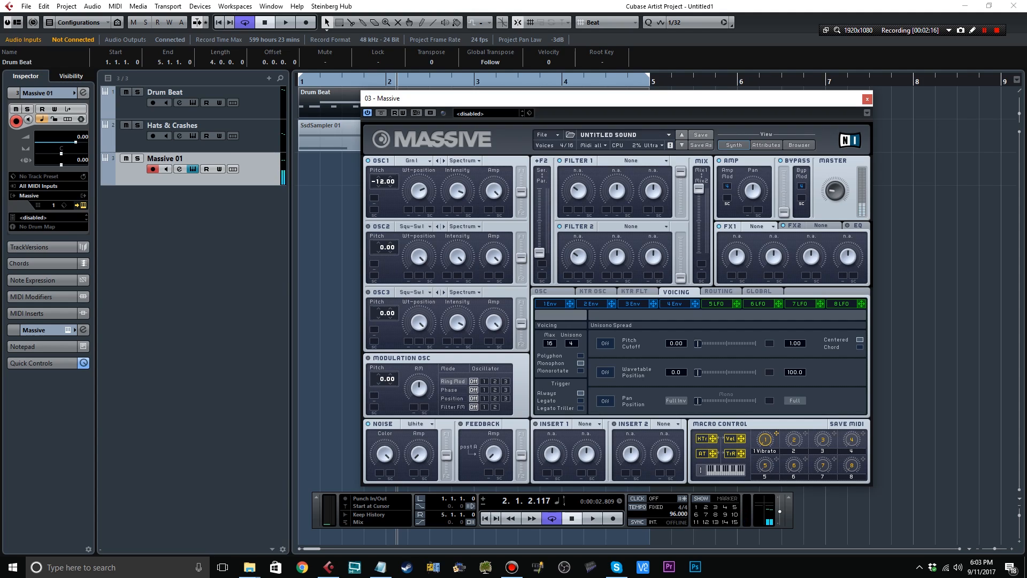
{"action": "left_click", "coordinate": [542, 291]}
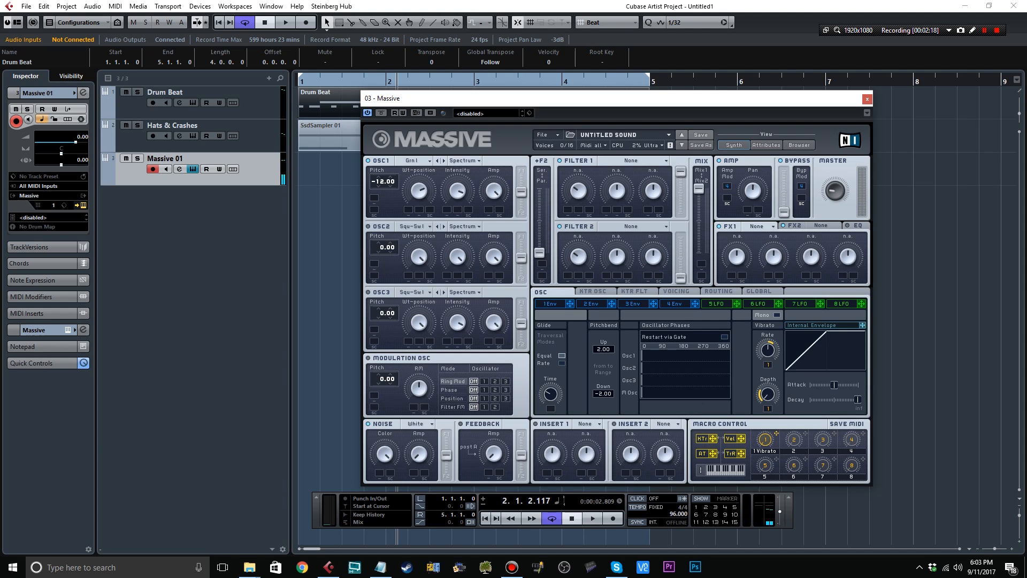
{"action": "left_click", "coordinate": [677, 292]}
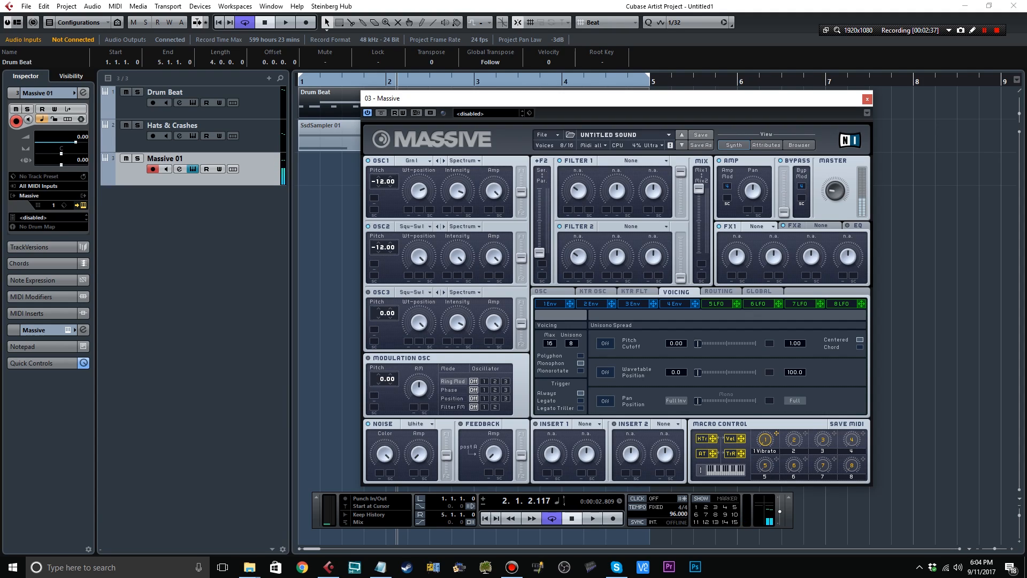
Choose the Roughmath I wavetable for OSC2.
{"action": "left_click", "coordinate": [417, 226]}
{"action": "left_click", "coordinate": [464, 252]}
{"action": "left_click", "coordinate": [444, 227]}
{"action": "left_click", "coordinate": [444, 226]}
{"action": "left_click", "coordinate": [443, 226]}
{"action": "left_click", "coordinate": [443, 226]}
Set OSC3 to the Groan IV wavetable in Bend+ mode with its pitch at -11.88.
{"action": "left_click", "coordinate": [412, 292]}
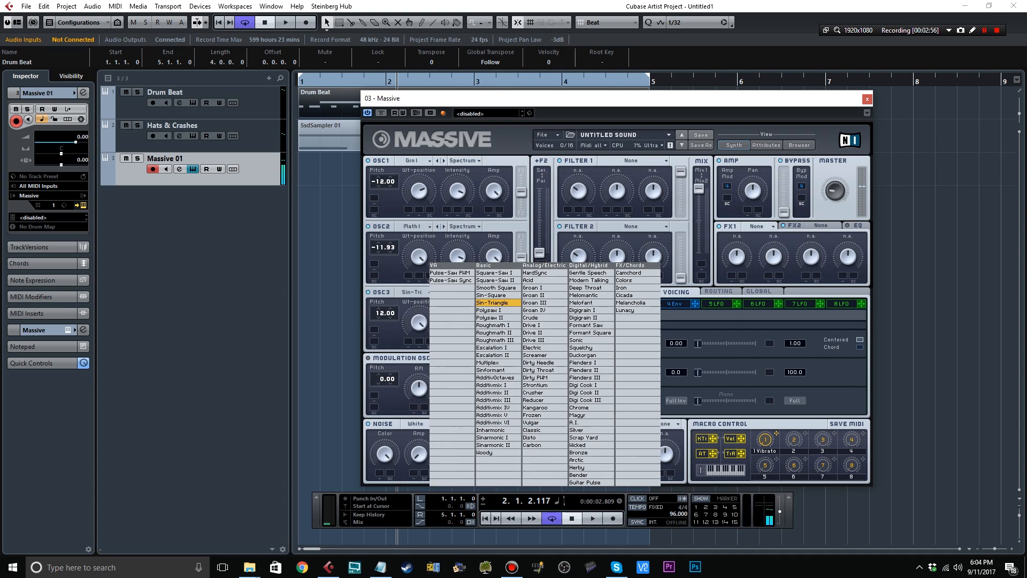
{"action": "left_click", "coordinate": [545, 310]}
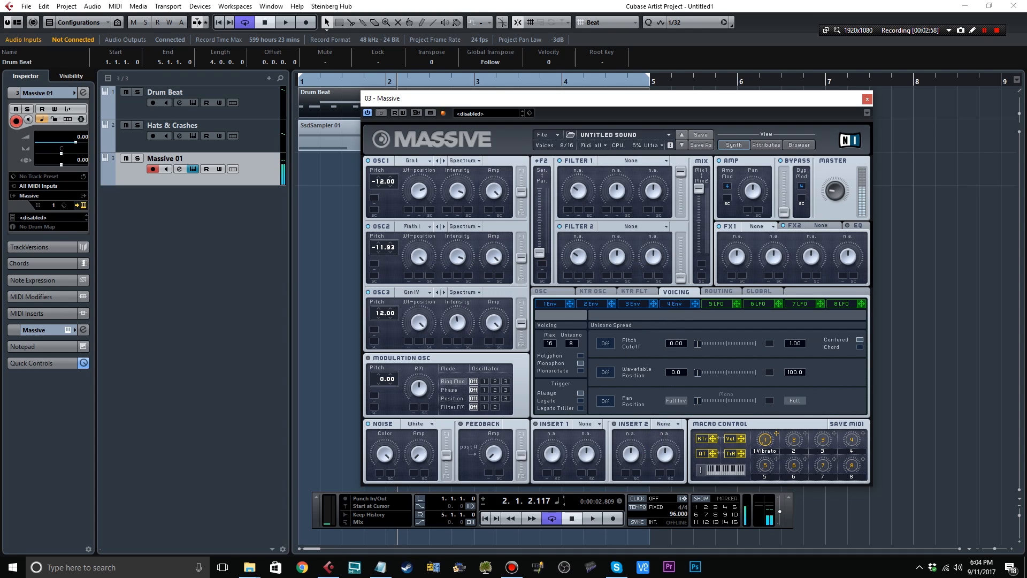
{"action": "left_click", "coordinate": [464, 292]}
{"action": "left_click", "coordinate": [465, 306]}
{"action": "left_click", "coordinate": [463, 292]}
{"action": "left_click", "coordinate": [464, 301]}
{"action": "left_click_drag", "start_coordinate": [382, 313], "coordinate": [381, 330]}
Apply the modulation oscillator's ring modulation to oscillator 3, with the modulation pitch at 12.00.
{"action": "left_click", "coordinate": [484, 382]}
{"action": "left_click", "coordinate": [495, 381]}
{"action": "left_click", "coordinate": [506, 381]}
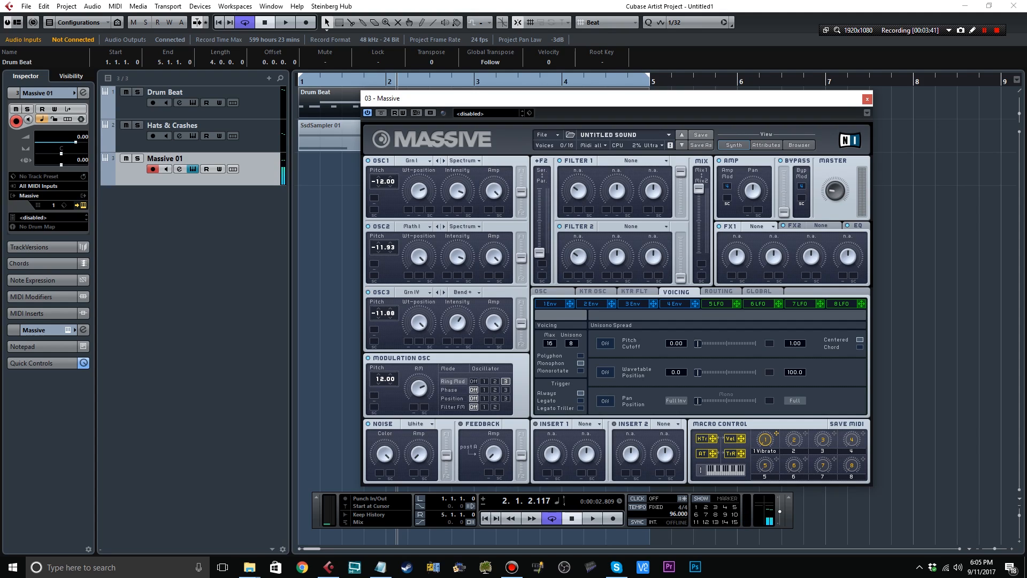
Switch on the EQ and turn on the unison pan position spread with a small amount.
{"action": "left_click", "coordinate": [857, 226]}
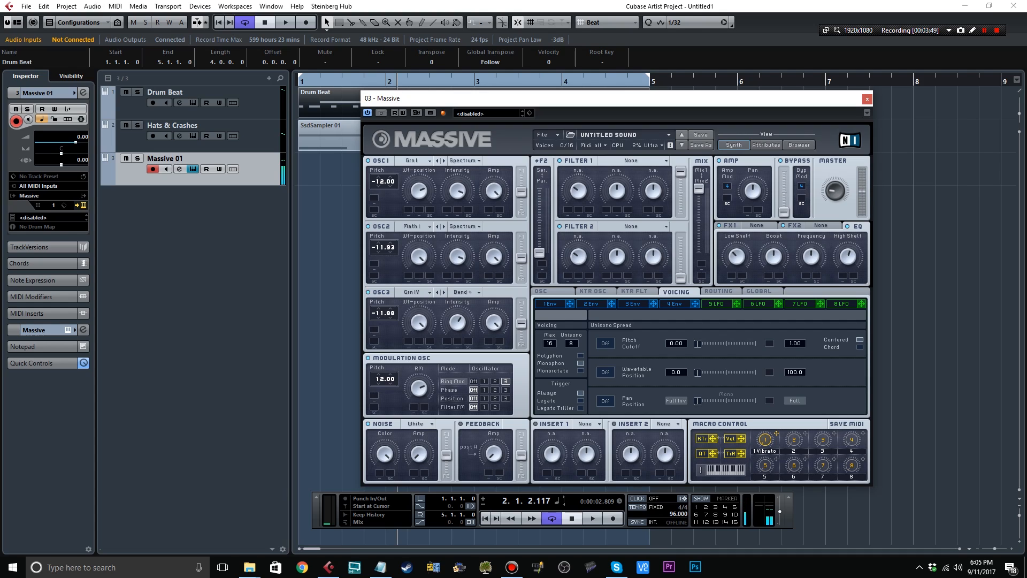
{"action": "left_click", "coordinate": [546, 292]}
{"action": "left_click", "coordinate": [635, 291]}
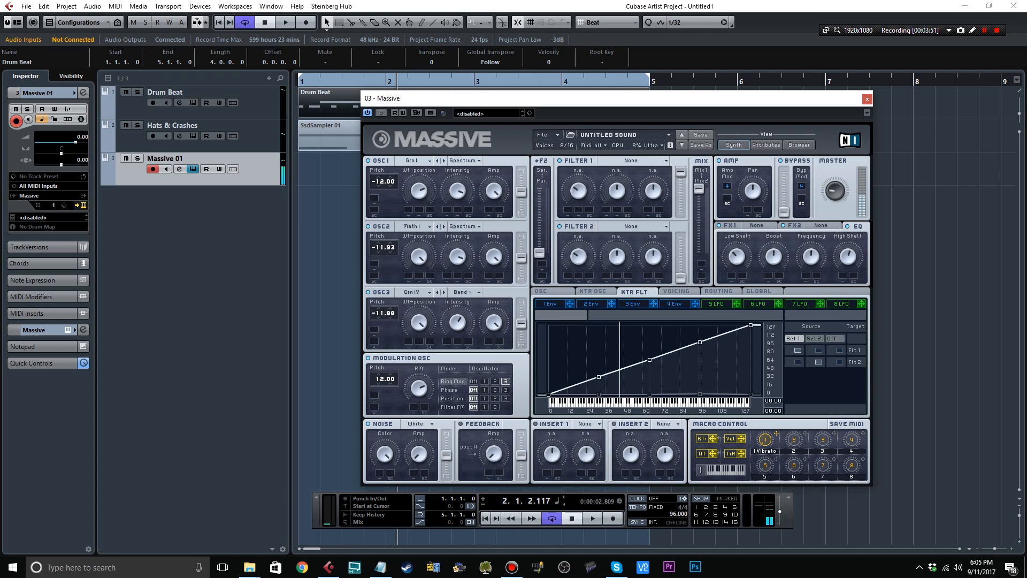
{"action": "left_click", "coordinate": [677, 292]}
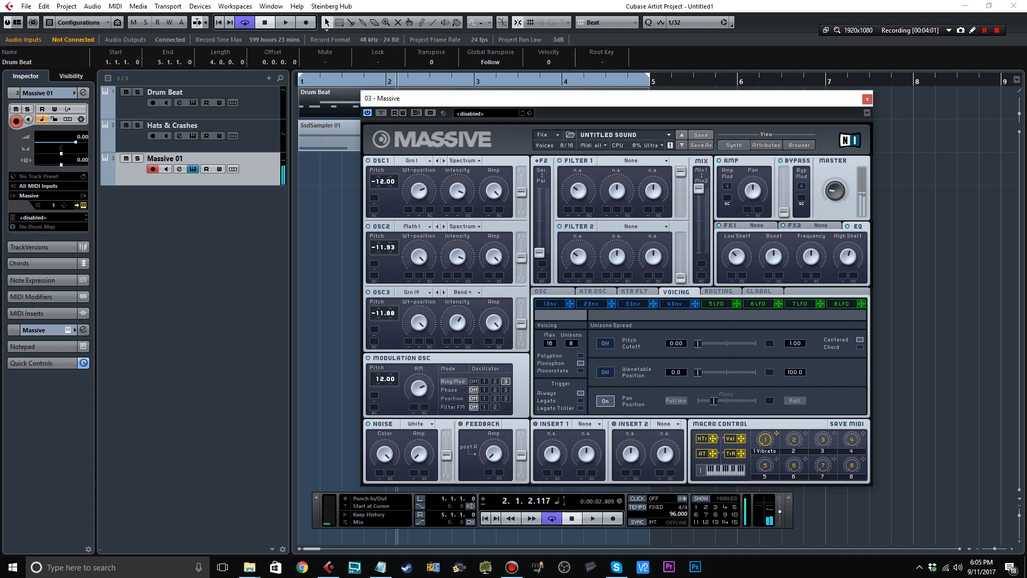
Shorten the attack of envelope 4 so the sound starts faster.
{"action": "left_click", "coordinate": [675, 304]}
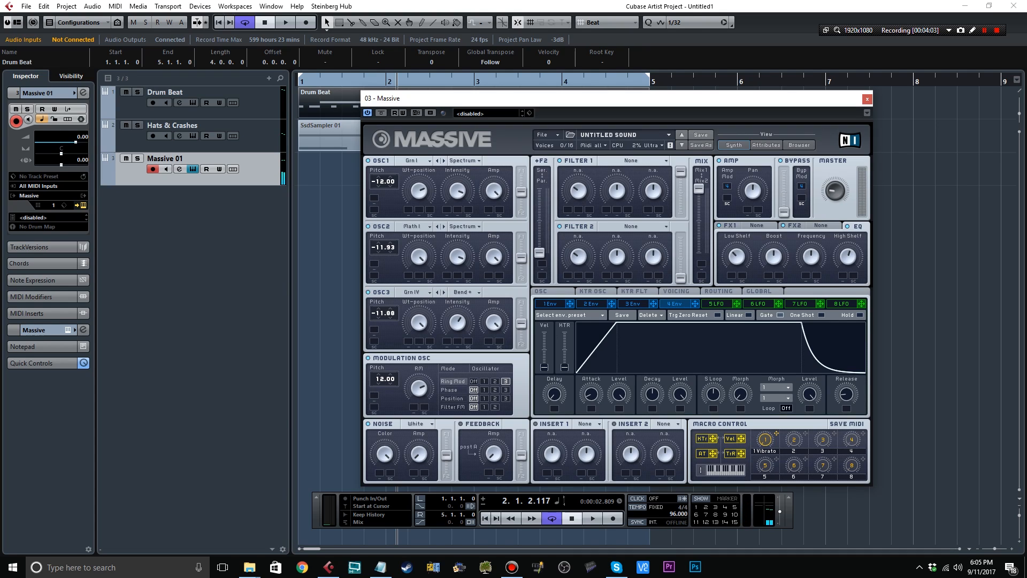
{"action": "left_click", "coordinate": [635, 292]}
{"action": "left_click", "coordinate": [675, 304]}
{"action": "left_click_drag", "start_coordinate": [591, 395], "coordinate": [591, 413]}
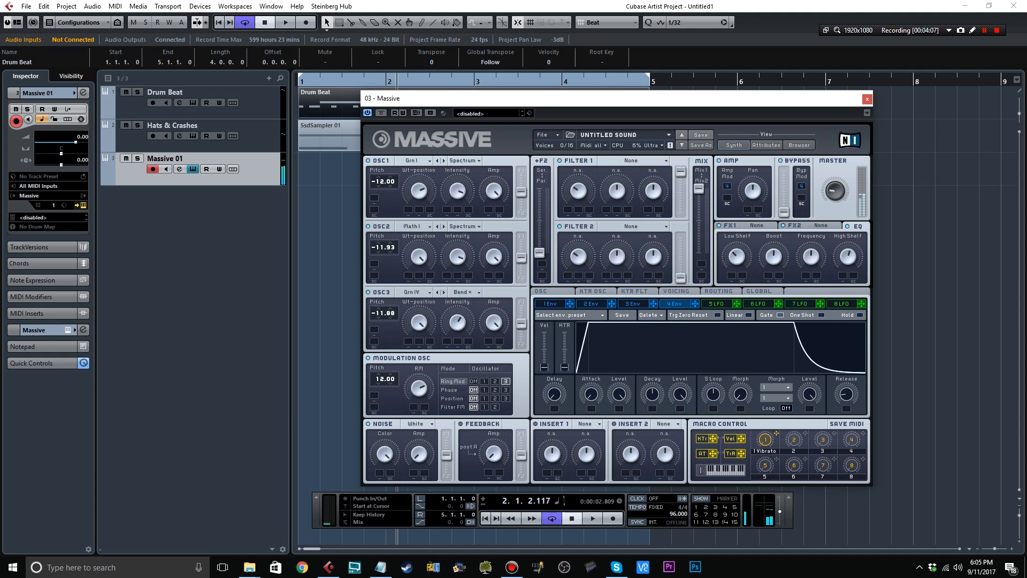
Create a part spanning bars 1 to 4 on the Massive track and rename the track Bass One.
{"action": "left_click", "coordinate": [868, 100]}
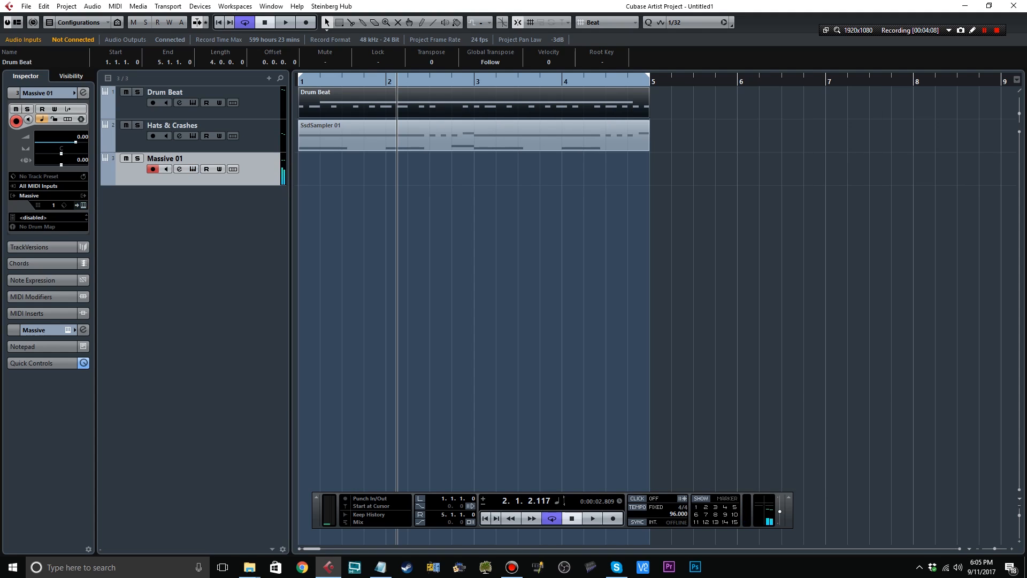
{"action": "double_click", "coordinate": [535, 169]}
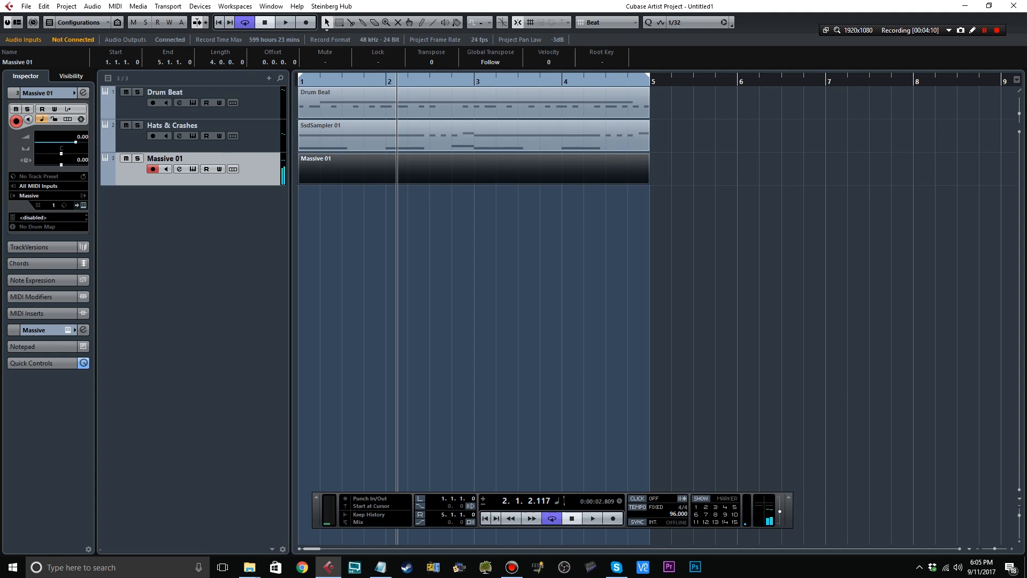
{"action": "double_click", "coordinate": [165, 158]}
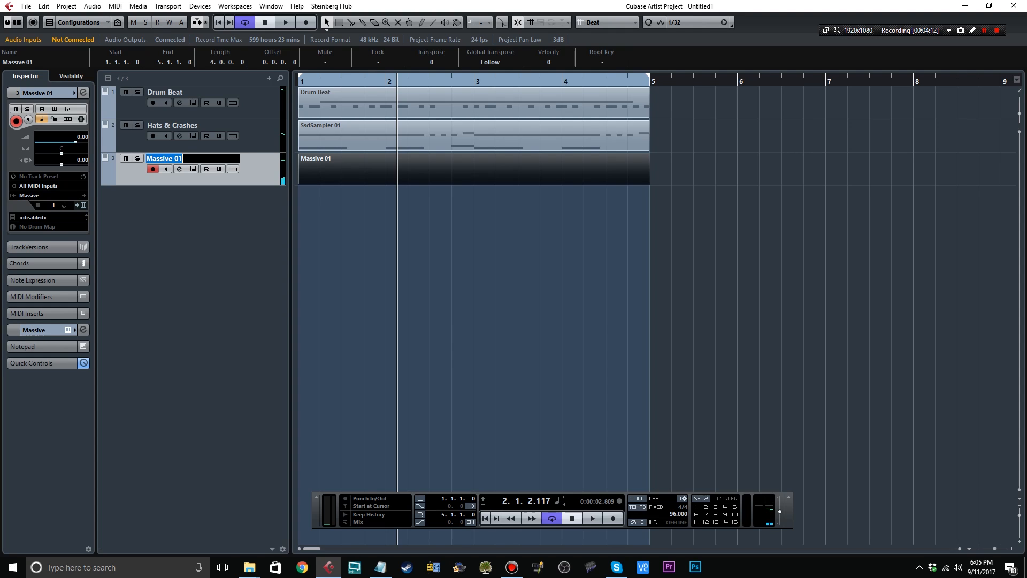
{"action": "type", "text": "Bass One"}
{"action": "key", "text": "Return"}
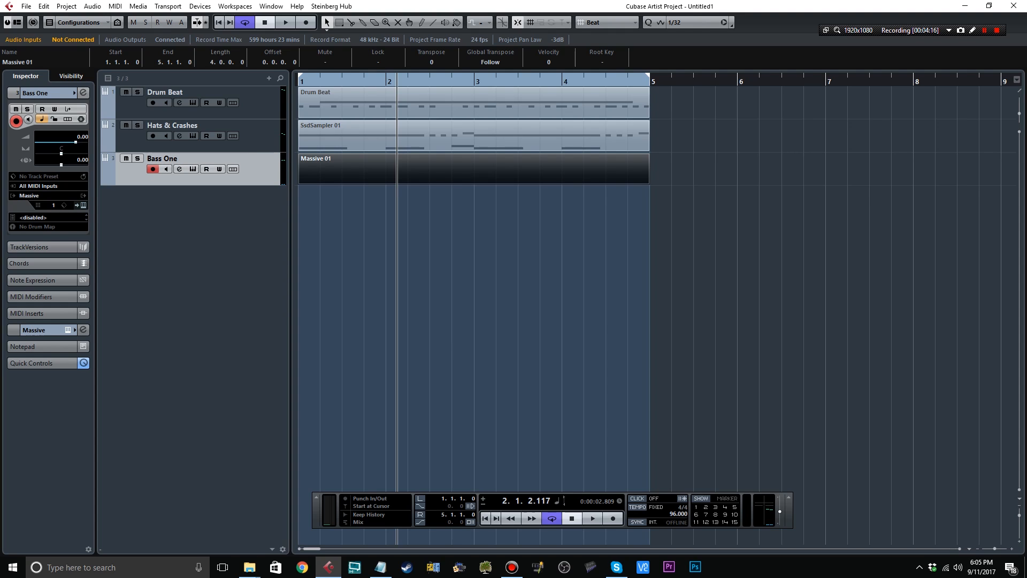
Rename the new part on the bass track as Bass One.
{"action": "left_click", "coordinate": [18, 62]}
{"action": "type", "text": "Bass One"}
{"action": "key", "text": "Return"}
Open the Bass One and Drum Beat parts together in the Key Editor, with Bass One as the edited part and the Draw tool active.
{"action": "double_click", "coordinate": [474, 179]}
{"action": "left_click", "coordinate": [1013, 6]}
{"action": "left_click", "coordinate": [474, 170]}
{"action": "left_click", "coordinate": [474, 103], "text": "shift"}
{"action": "double_click", "coordinate": [474, 103]}
{"action": "left_click", "coordinate": [257, 23]}
{"action": "left_click", "coordinate": [267, 48]}
{"action": "key", "text": "8"}
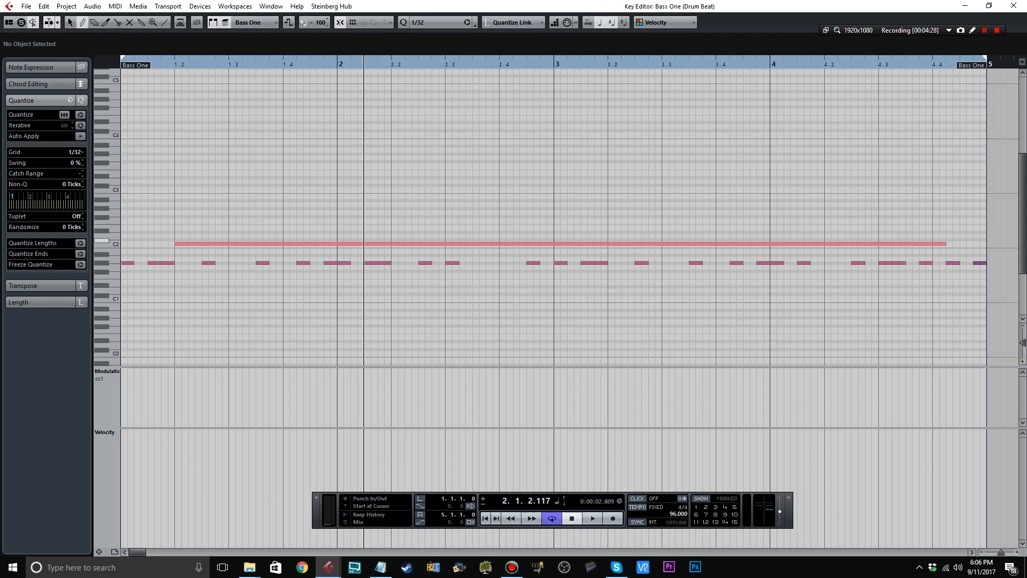
{"action": "left_click", "coordinate": [127, 235]}
{"action": "left_click", "coordinate": [144, 294]}
{"action": "left_click", "coordinate": [145, 294]}
{"action": "key", "text": "period"}
{"action": "key", "text": "space"}
{"action": "key", "text": "space"}
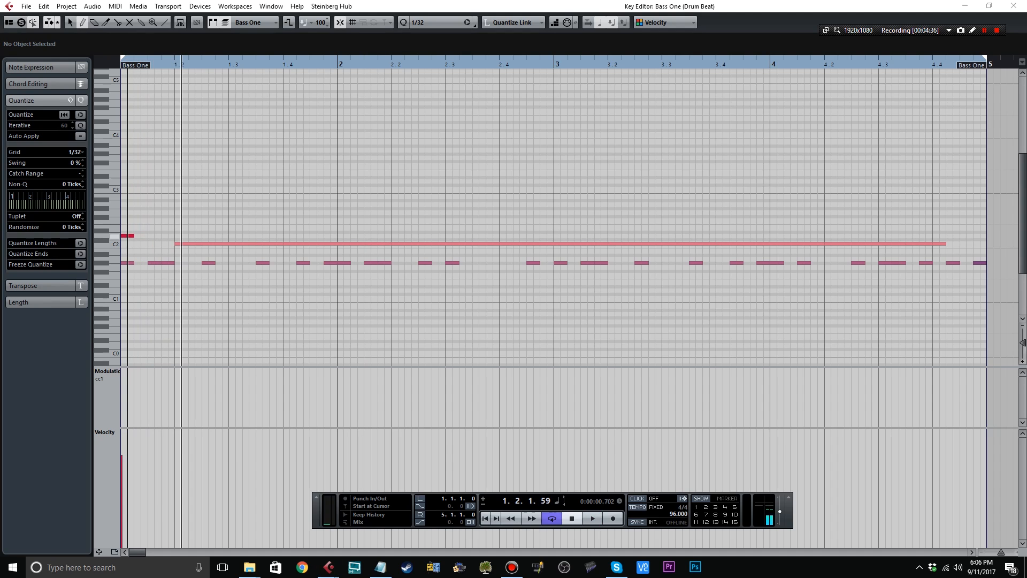
{"action": "left_click", "coordinate": [128, 236]}
{"action": "key", "text": "Delete"}
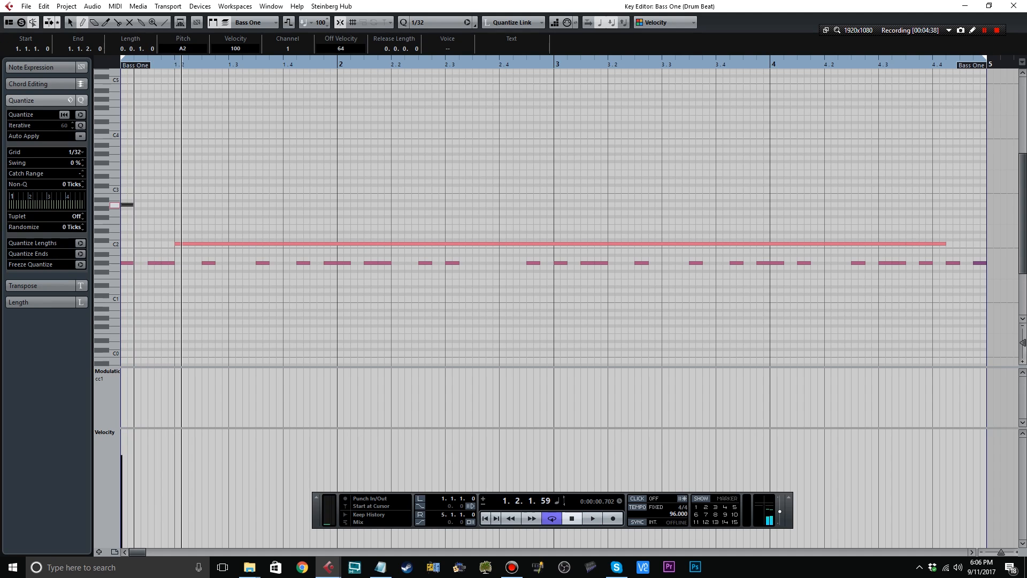
{"action": "left_click", "coordinate": [124, 241]}
{"action": "key", "text": "Delete"}
Draw the first bar's bass line from short D2 and C2 notes, with F#2 at 1.2.1 and F2 at 1.2.3, and play it back.
{"action": "mouse_move", "coordinate": [123, 236]}
{"action": "left_mouse_down"}
{"action": "mouse_move", "coordinate": [155, 244]}
{"action": "mouse_move", "coordinate": [187, 216]}
{"action": "left_mouse_up"}
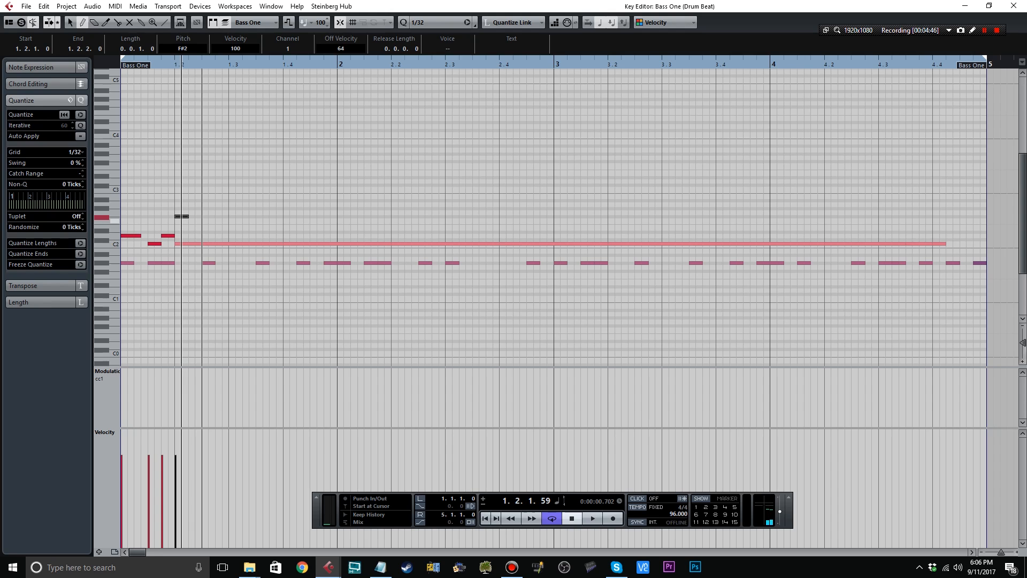
{"action": "left_click_drag", "start_coordinate": [202, 219], "coordinate": [242, 236]}
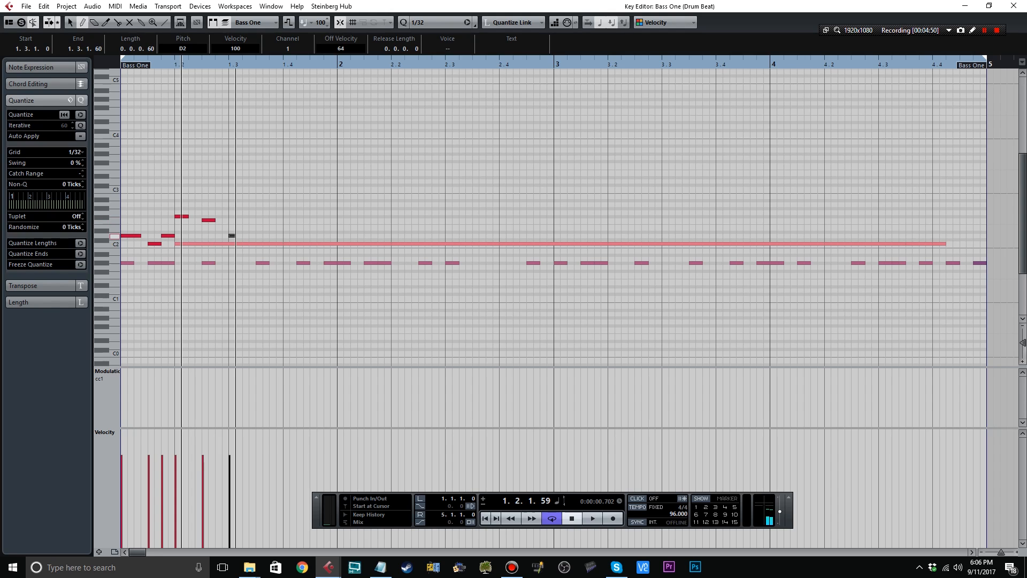
{"action": "left_click", "coordinate": [257, 235]}
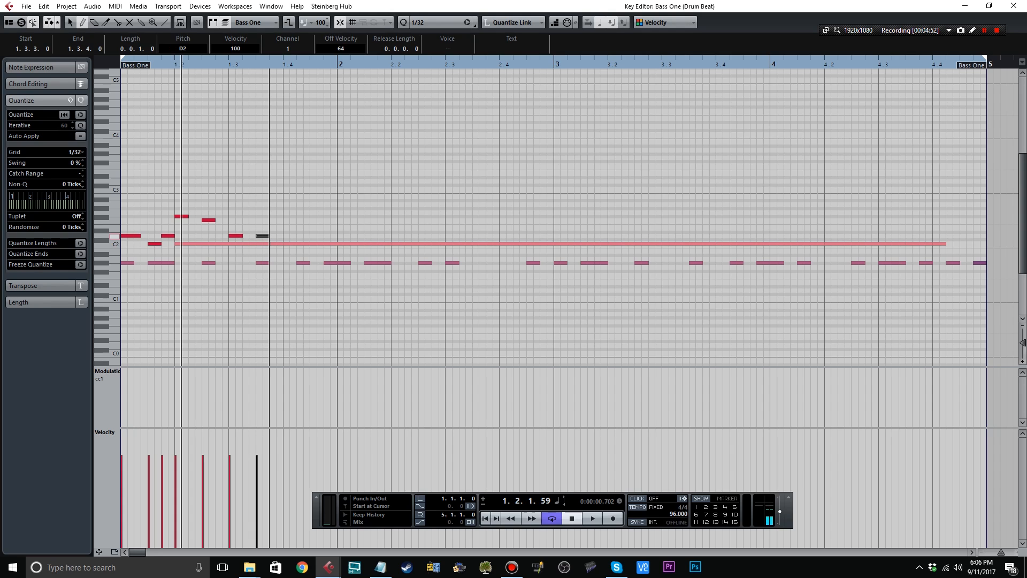
{"action": "left_click", "coordinate": [284, 244]}
{"action": "mouse_move", "coordinate": [298, 235]}
{"action": "left_mouse_down"}
{"action": "mouse_move", "coordinate": [309, 235]}
{"action": "mouse_move", "coordinate": [298, 244]}
{"action": "left_mouse_up"}
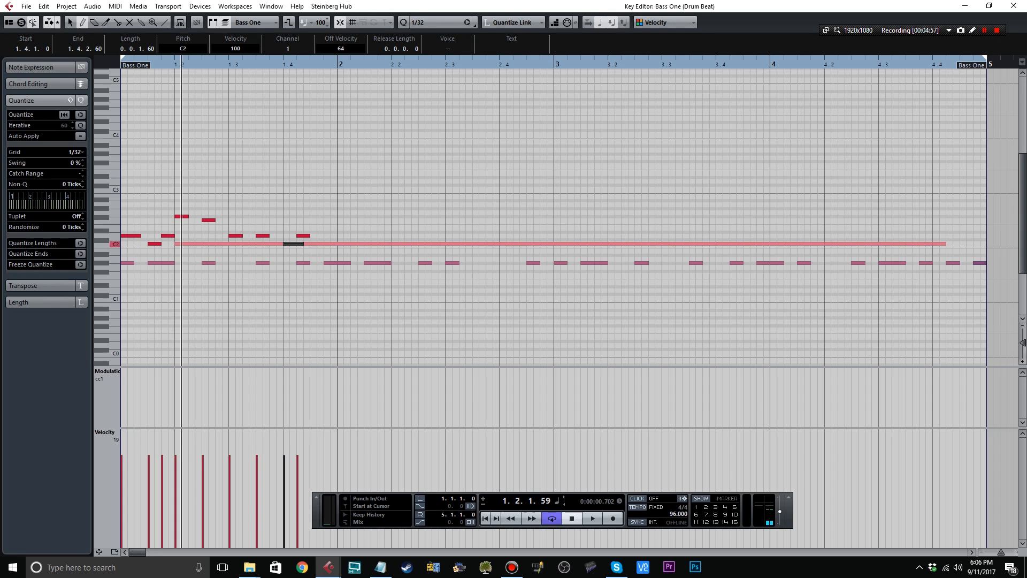
{"action": "left_click", "coordinate": [572, 519]}
{"action": "left_click", "coordinate": [592, 519]}
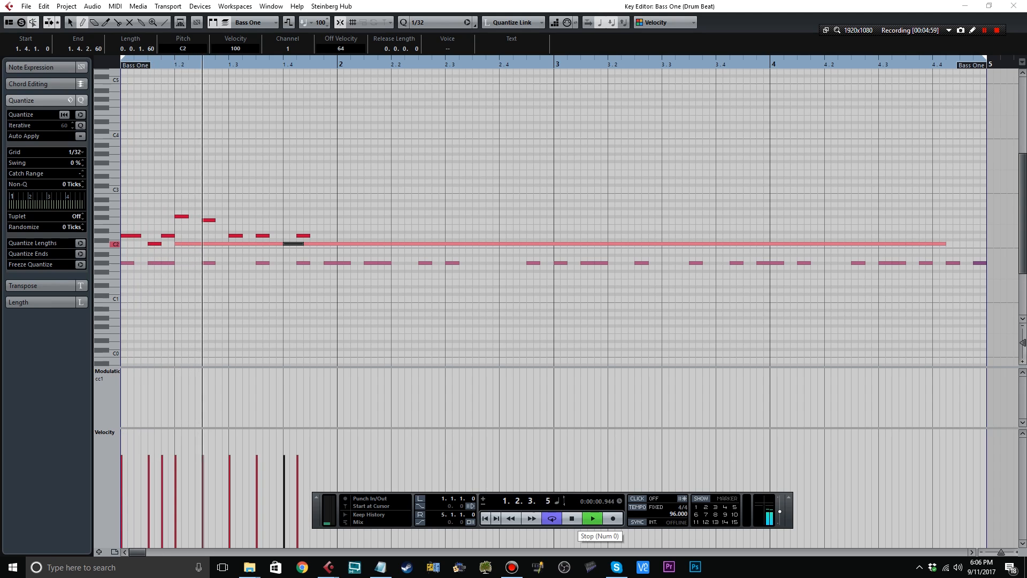
{"action": "left_click", "coordinate": [571, 519]}
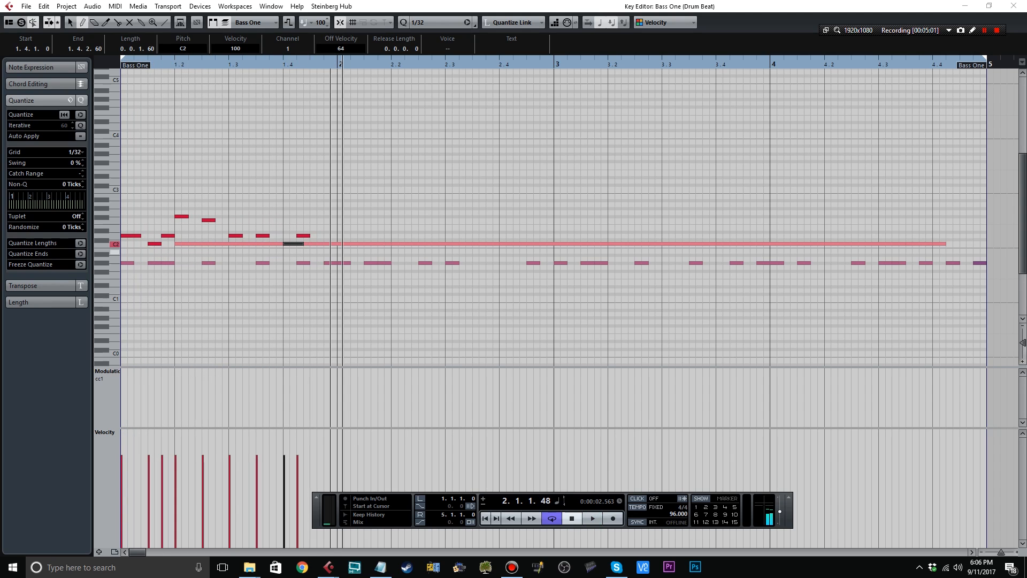
Draw the second bar's bass line with D2, C2, D2, G2, F2 and a longer E2, ending on C#2 at 2.4.3.
{"action": "left_click_drag", "start_coordinate": [337, 235], "coordinate": [351, 236]}
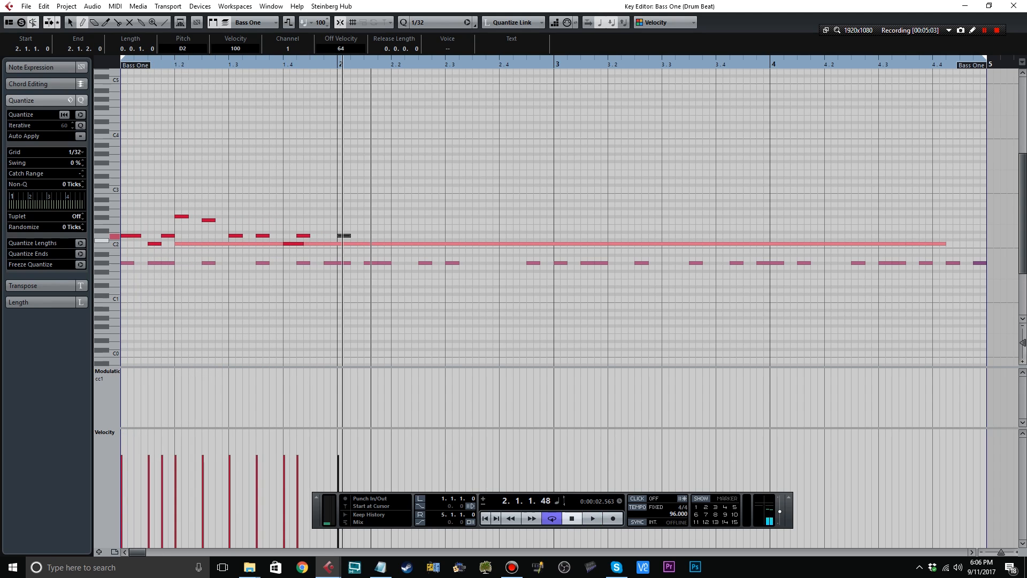
{"action": "mouse_move", "coordinate": [365, 244]}
{"action": "left_mouse_down"}
{"action": "mouse_move", "coordinate": [390, 235]}
{"action": "mouse_move", "coordinate": [404, 212]}
{"action": "mouse_move", "coordinate": [500, 228]}
{"action": "mouse_move", "coordinate": [519, 243]}
{"action": "left_mouse_up"}
{"action": "left_click", "coordinate": [393, 213]}
{"action": "left_click", "coordinate": [500, 244]}
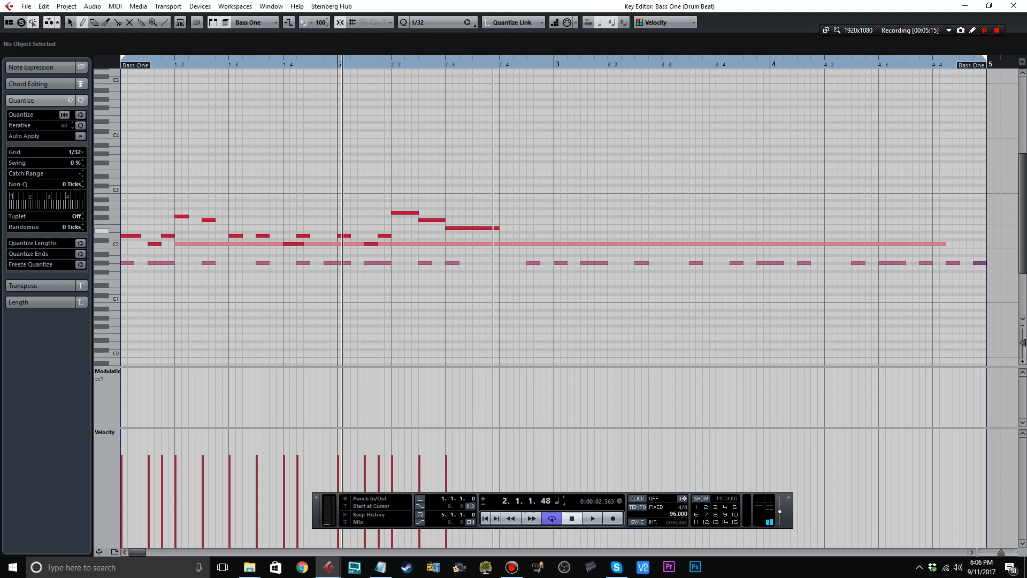
{"action": "left_click", "coordinate": [527, 244]}
{"action": "left_click_drag", "start_coordinate": [533, 243], "coordinate": [547, 240]}
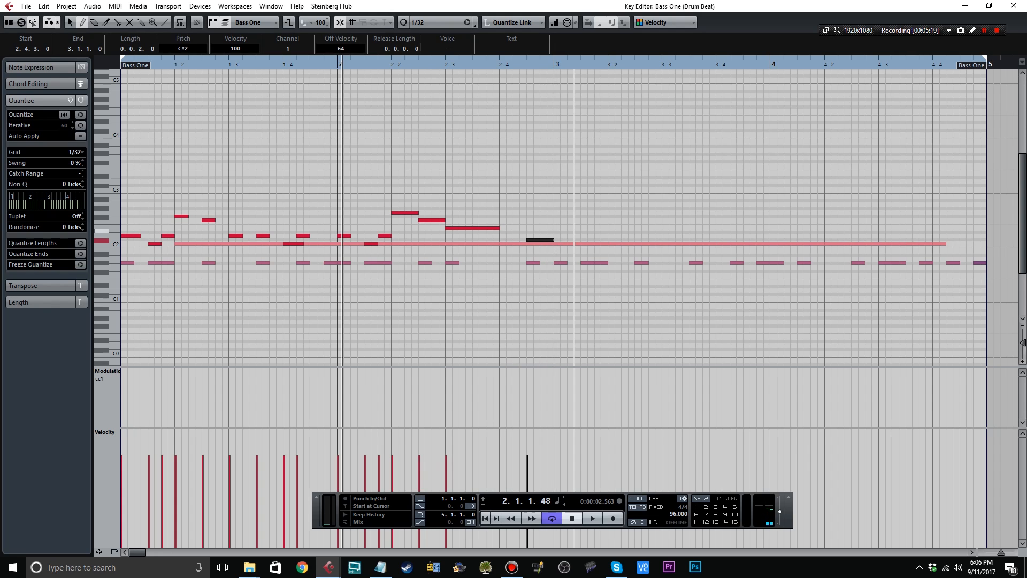
Draw the third bar's bass line with D2, C2, D2, F2, D2, D2, C2 and A#1, followed by B1 at 4.1.1.
{"action": "left_click_drag", "start_coordinate": [555, 236], "coordinate": [581, 236]}
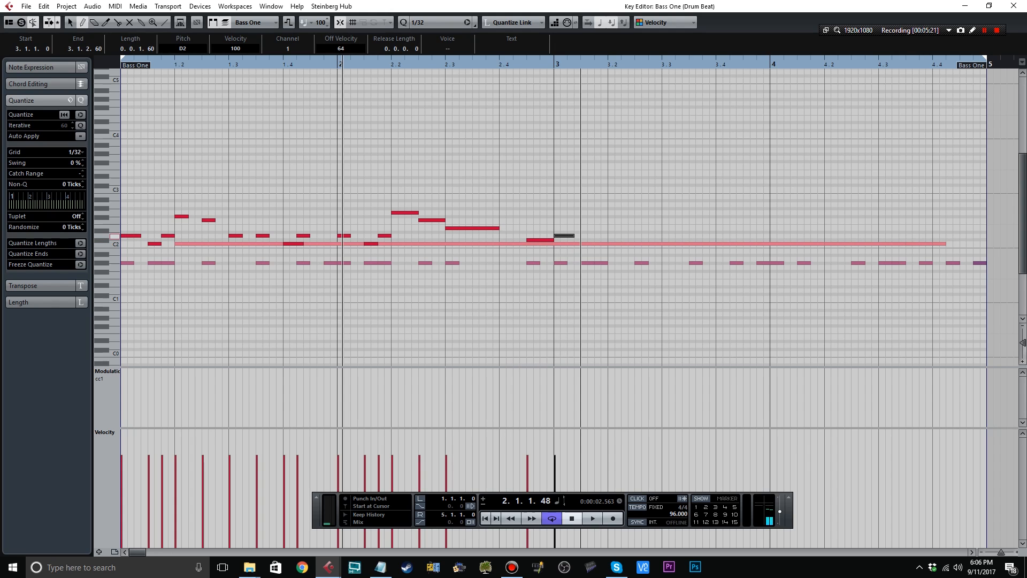
{"action": "left_click", "coordinate": [584, 244]}
{"action": "left_click", "coordinate": [598, 236]}
{"action": "left_click_drag", "start_coordinate": [610, 220], "coordinate": [628, 220]}
{"action": "left_click", "coordinate": [640, 236]}
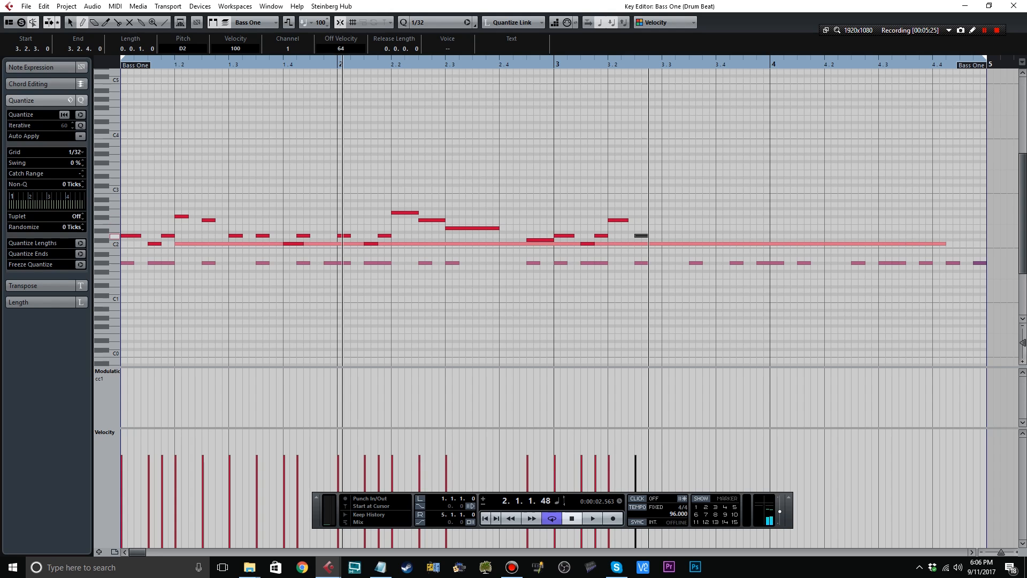
{"action": "left_click_drag", "start_coordinate": [642, 236], "coordinate": [784, 252]}
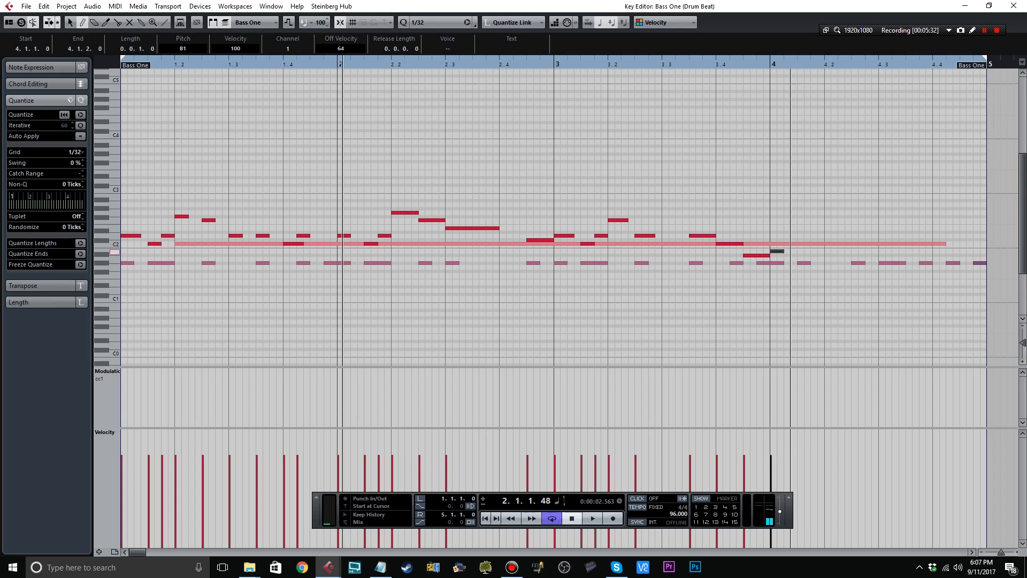
Lower the notes at 3.4.3 and 4.1.1 to A1 and A#1, add A#1 at 4.1.3 and C2 at 4.2.1, and play the line.
{"action": "left_click", "coordinate": [756, 255]}
{"action": "left_click", "coordinate": [746, 259]}
{"action": "left_click_drag", "start_coordinate": [749, 259], "coordinate": [776, 256]}
{"action": "left_click", "coordinate": [800, 255]}
{"action": "left_click_drag", "start_coordinate": [826, 243], "coordinate": [851, 243]}
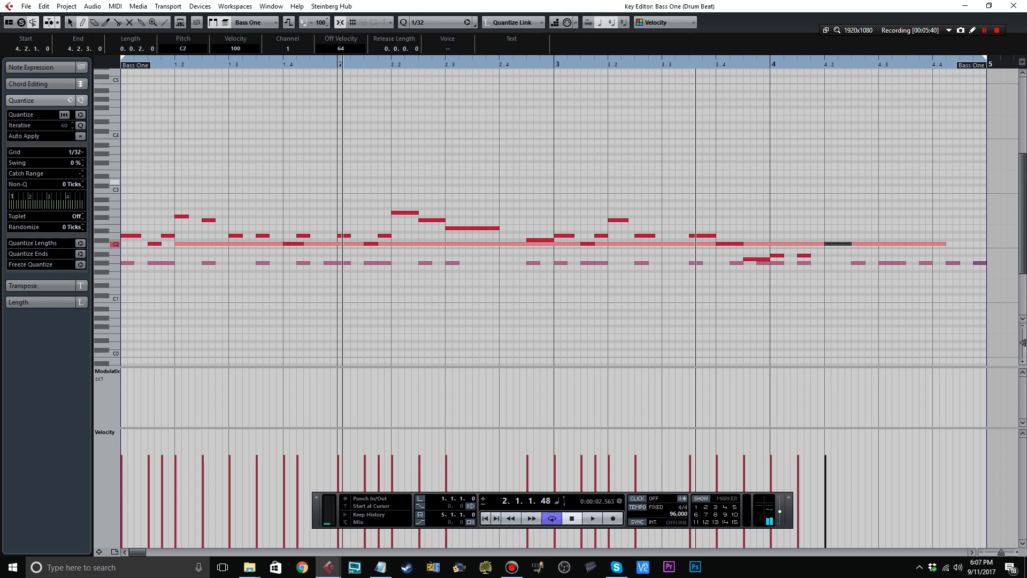
{"action": "key", "text": "Home"}
{"action": "key", "text": "space"}
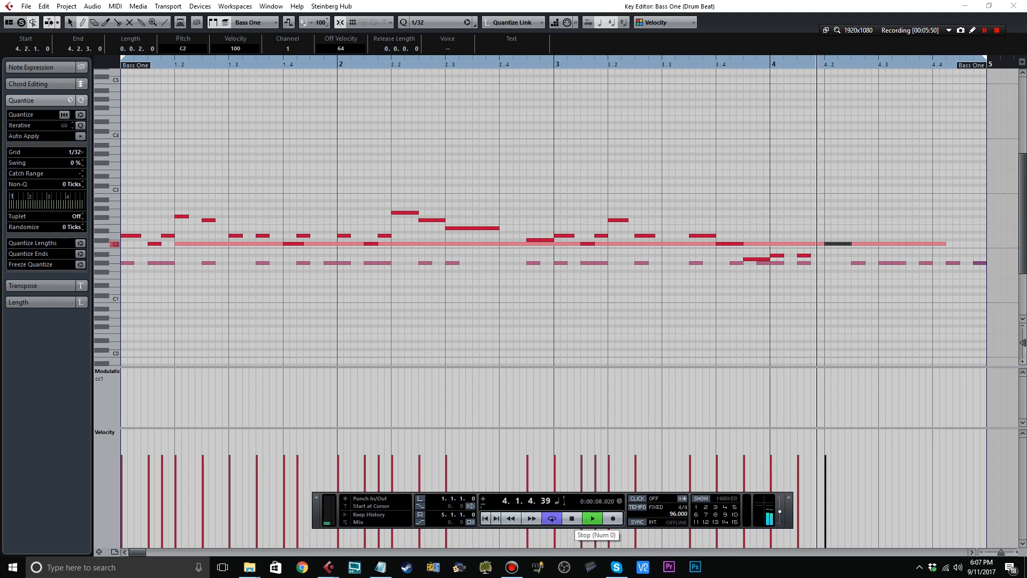
{"action": "left_click", "coordinate": [571, 518]}
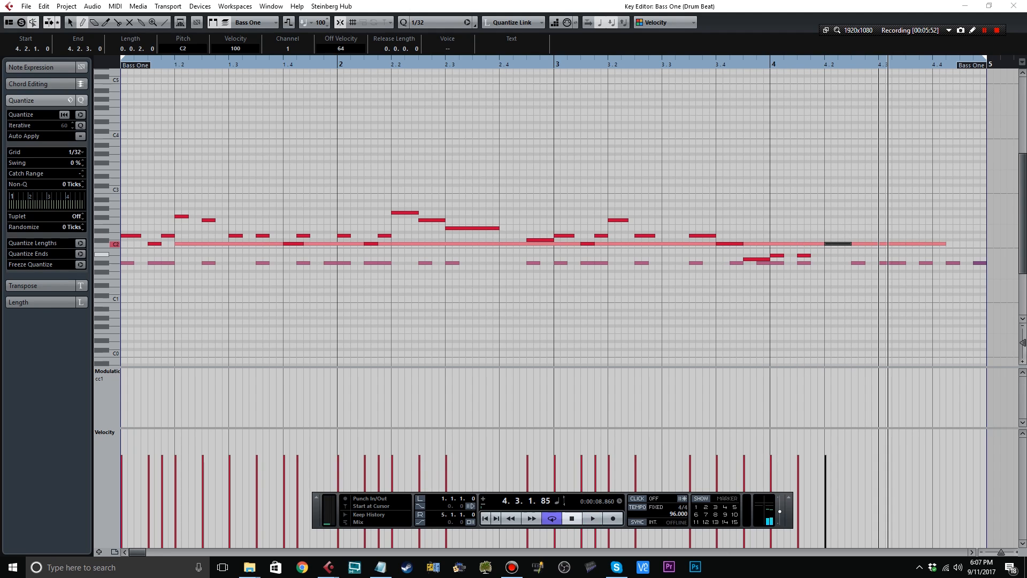
Finish bar 4 from 4.3.1 with two A#1 notes, C2, A#1 and two A1 notes.
{"action": "left_click", "coordinate": [882, 251]}
{"action": "key", "text": "Down"}
{"action": "left_click_drag", "start_coordinate": [893, 255], "coordinate": [906, 255]}
{"action": "left_click", "coordinate": [909, 243]}
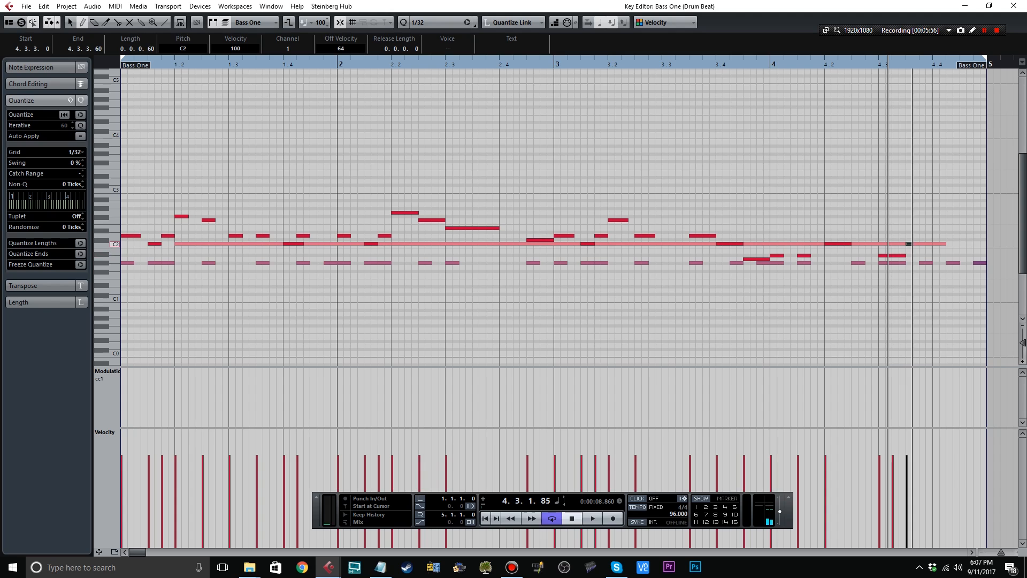
{"action": "left_click_drag", "start_coordinate": [911, 244], "coordinate": [980, 260]}
{"action": "key", "text": "ctrl+z"}
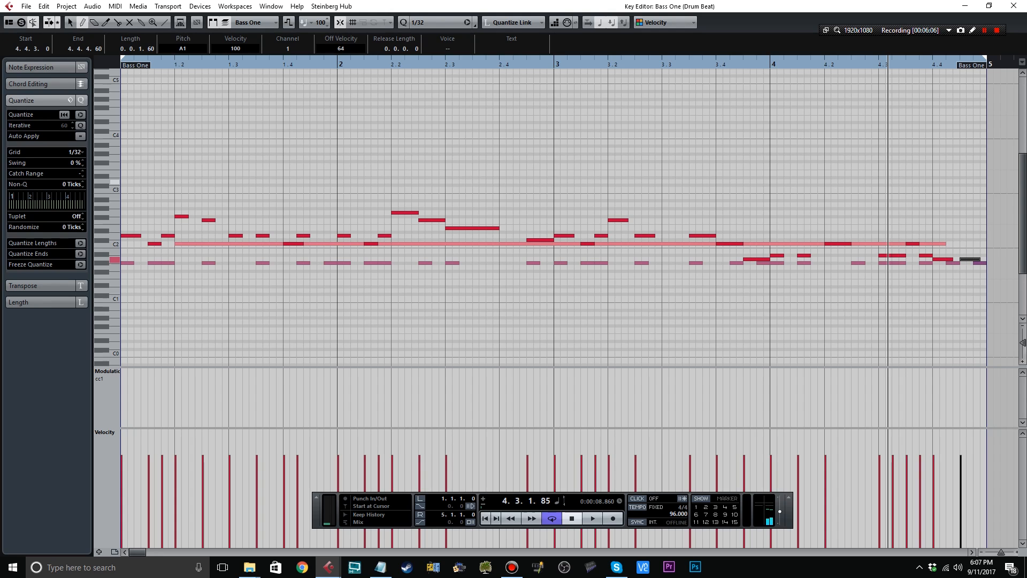
Transpose all the bass notes up one octave and play back the opening.
{"action": "left_click", "coordinate": [69, 22]}
{"action": "left_click_drag", "start_coordinate": [129, 177], "coordinate": [958, 308]}
{"action": "key", "text": "Up"}
{"action": "key", "text": "Up"}
{"action": "key", "text": "Up"}
{"action": "key", "text": "Up"}
{"action": "key", "text": "Up"}
{"action": "key", "text": "Up"}
{"action": "key", "text": "Up"}
{"action": "key", "text": "Up"}
{"action": "key", "text": "Up"}
{"action": "key", "text": "Up"}
{"action": "key", "text": "Up"}
{"action": "key", "text": "Up"}
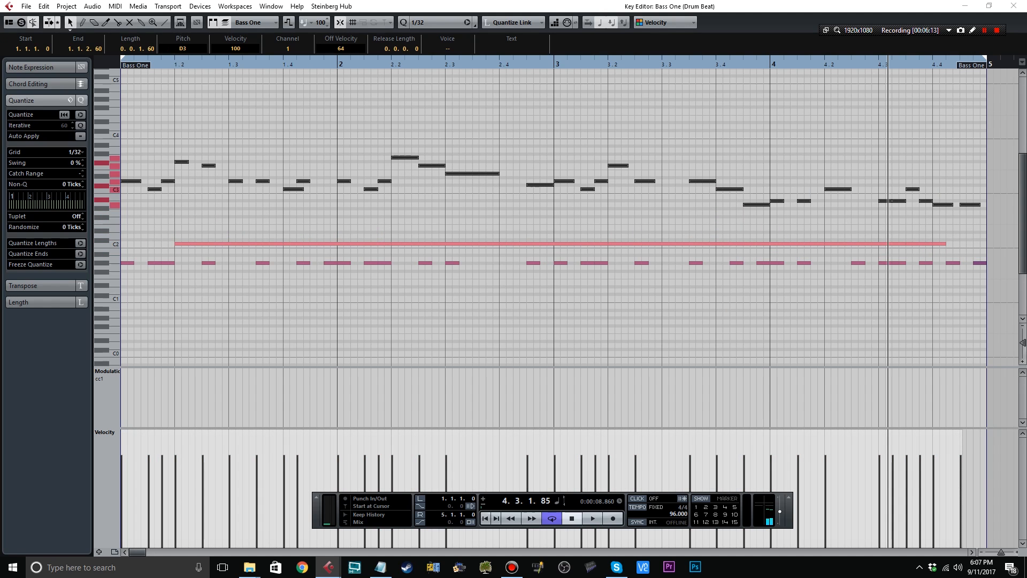
{"action": "left_click", "coordinate": [572, 519]}
{"action": "left_click", "coordinate": [592, 519]}
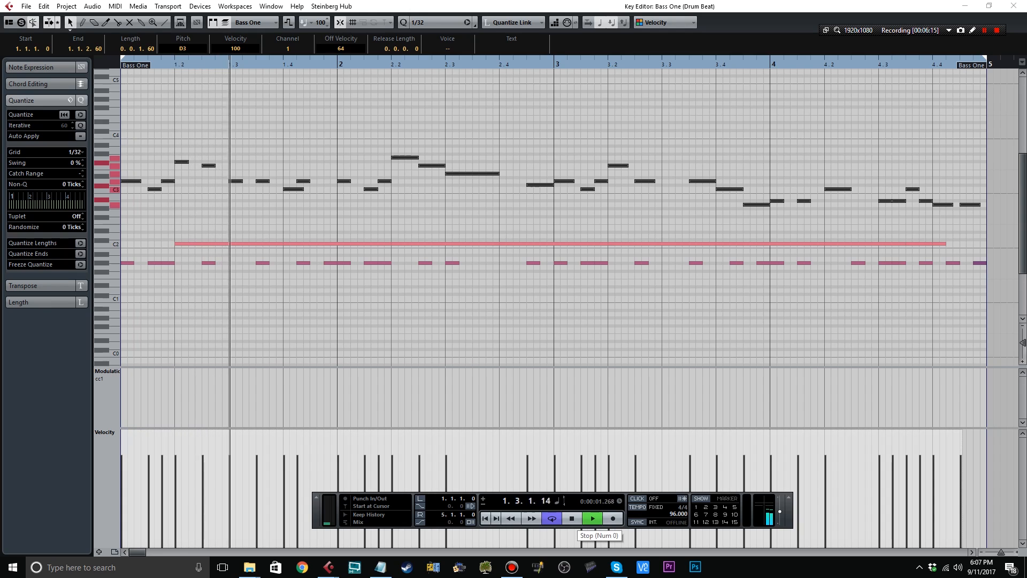
{"action": "left_click", "coordinate": [576, 519]}
Lower the note at 1.2.1 to F3 and the one at 1.2.3 to E3, and play the line from the start.
{"action": "left_click", "coordinate": [214, 131]}
{"action": "left_click", "coordinate": [182, 162]}
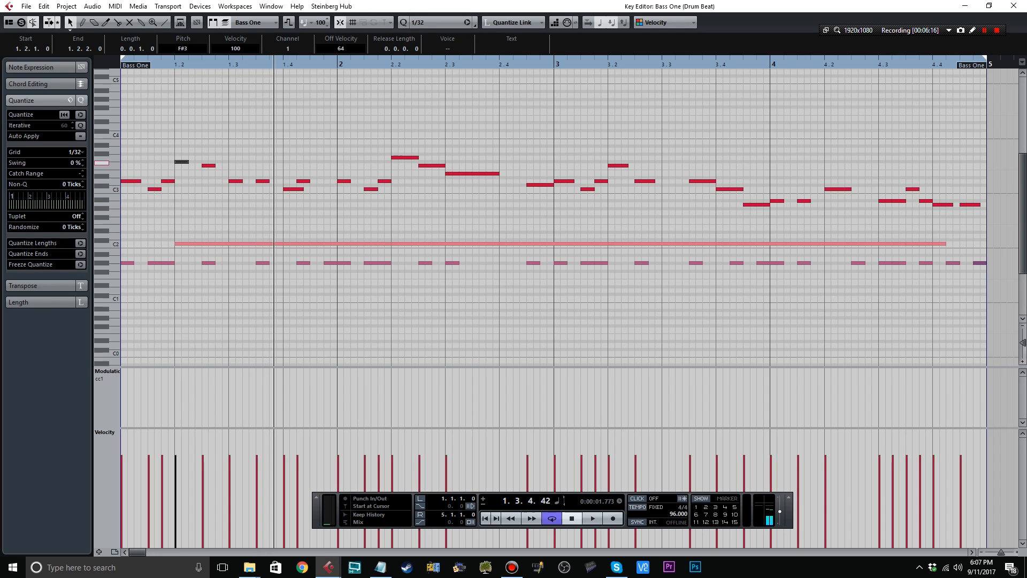
{"action": "left_click_drag", "start_coordinate": [182, 162], "coordinate": [208, 174]}
{"action": "left_click", "coordinate": [485, 519]}
{"action": "left_click", "coordinate": [593, 519]}
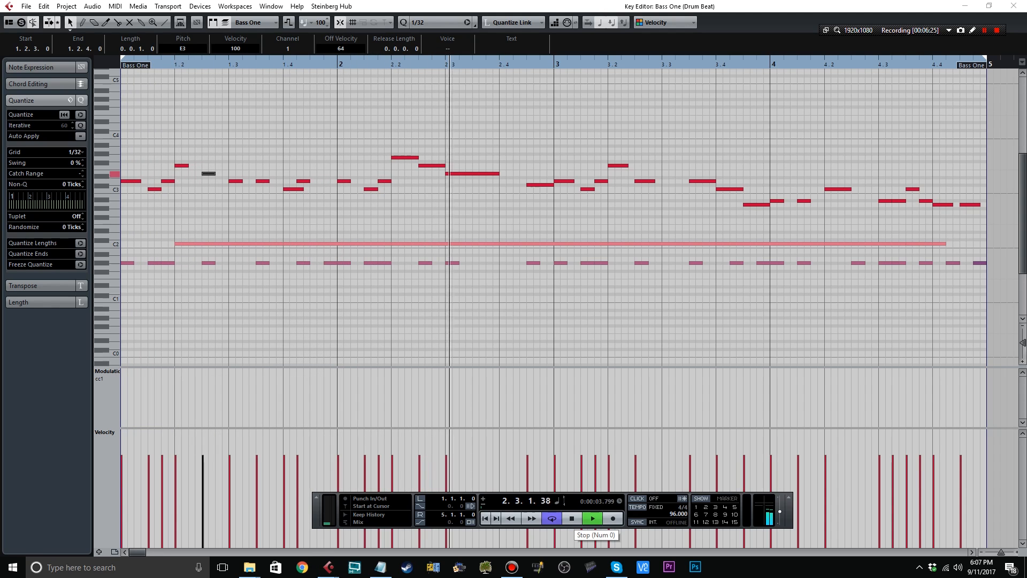
{"action": "left_click", "coordinate": [572, 518]}
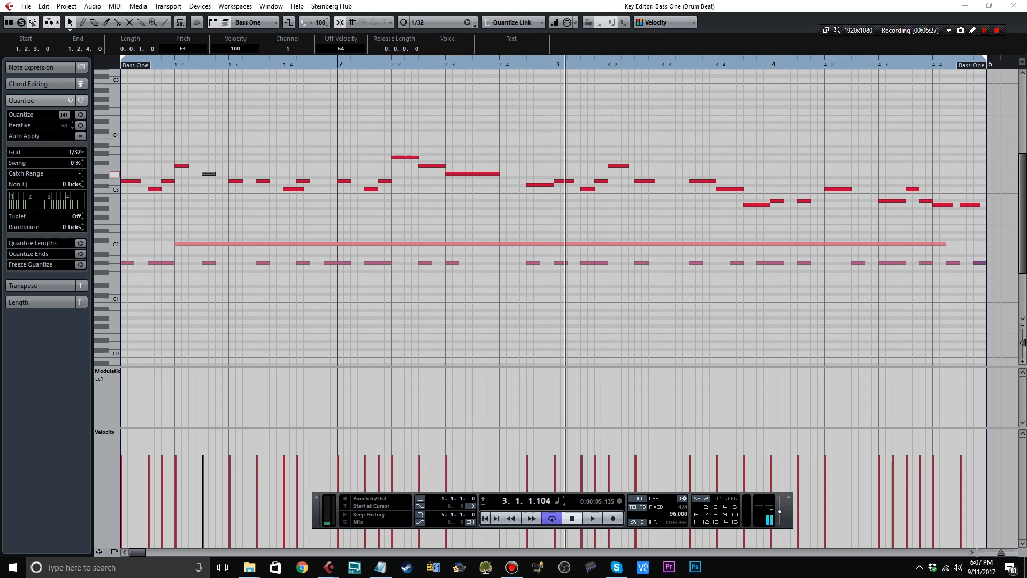
Shorten the long E3 note at beat 2.3, add a D#3 note at 2.4.1, and play the passage.
{"action": "left_click", "coordinate": [498, 174]}
{"action": "mouse_move", "coordinate": [498, 173]}
{"action": "left_mouse_down"}
{"action": "mouse_move", "coordinate": [486, 174]}
{"action": "mouse_move", "coordinate": [520, 177]}
{"action": "left_mouse_up"}
{"action": "right_click", "coordinate": [488, 180]}
{"action": "left_click", "coordinate": [506, 188]}
{"action": "key", "text": "space"}
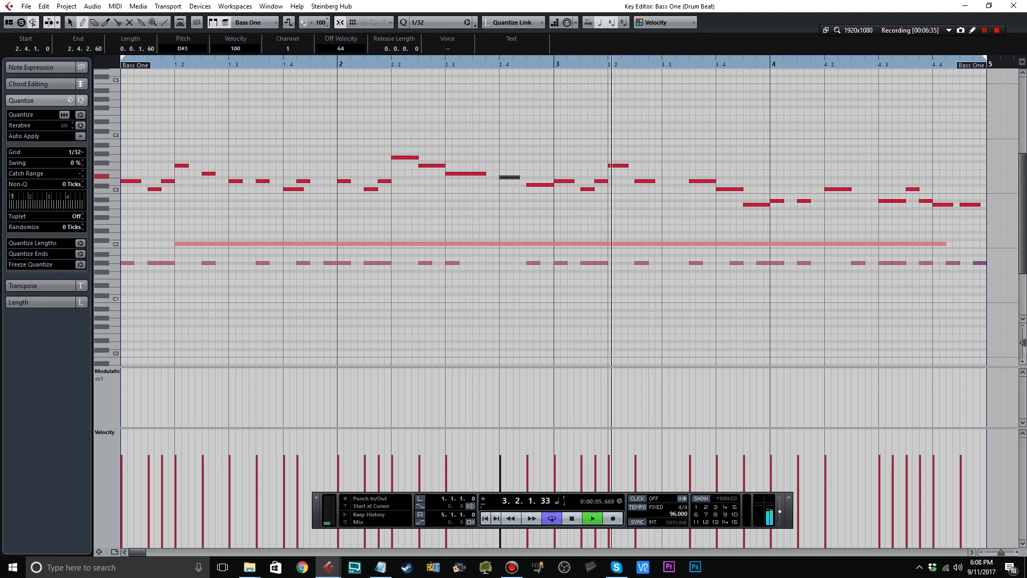
{"action": "key", "text": "space"}
Raise the note at 2.4.3 to D#3, shorten it, and add a short E3 note at 2.4.4.
{"action": "left_click", "coordinate": [533, 185]}
{"action": "key", "text": "Up"}
{"action": "key", "text": "Up"}
{"action": "key", "text": "Up"}
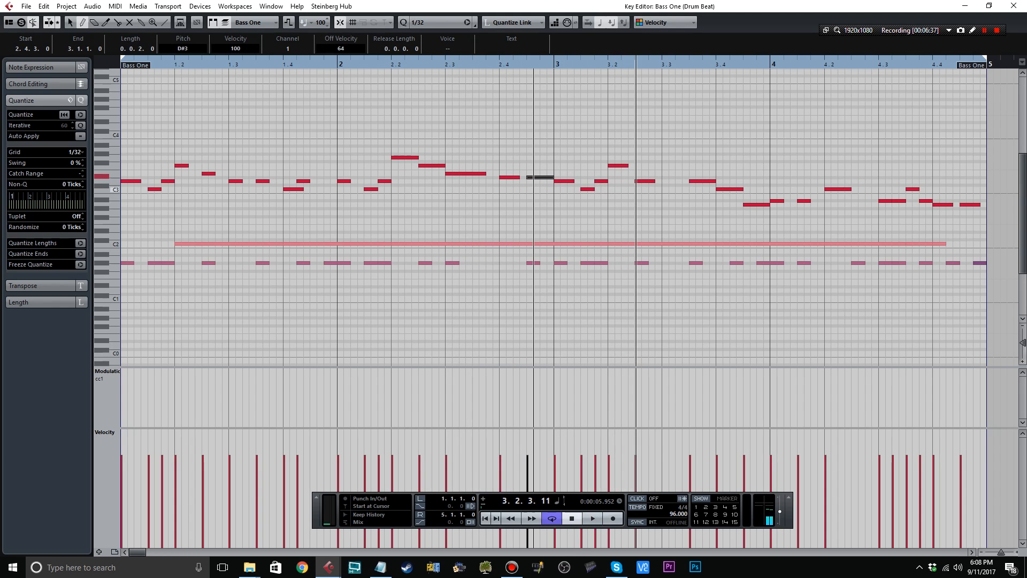
{"action": "key", "text": "Down"}
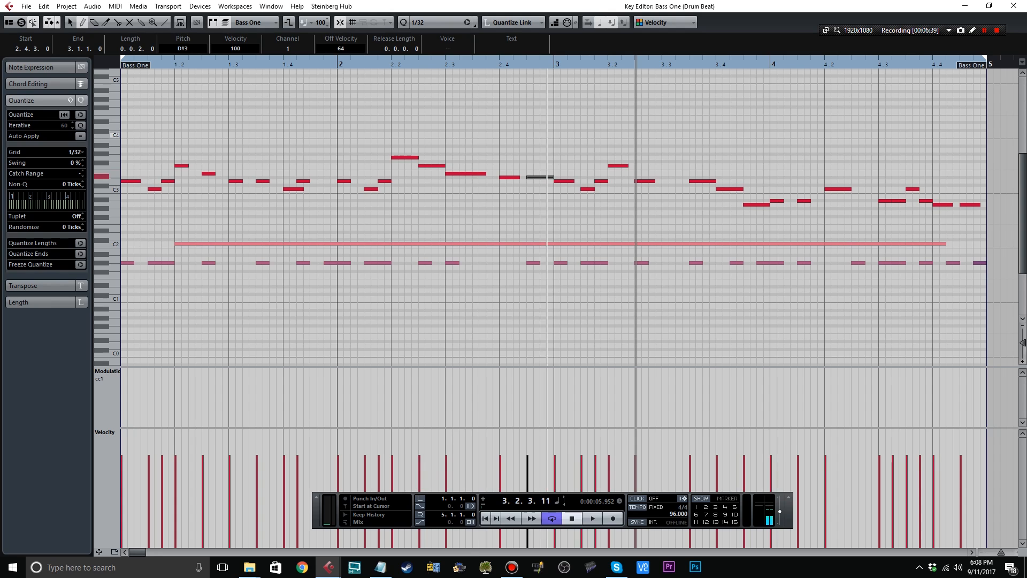
{"action": "left_click_drag", "start_coordinate": [547, 178], "coordinate": [554, 173]}
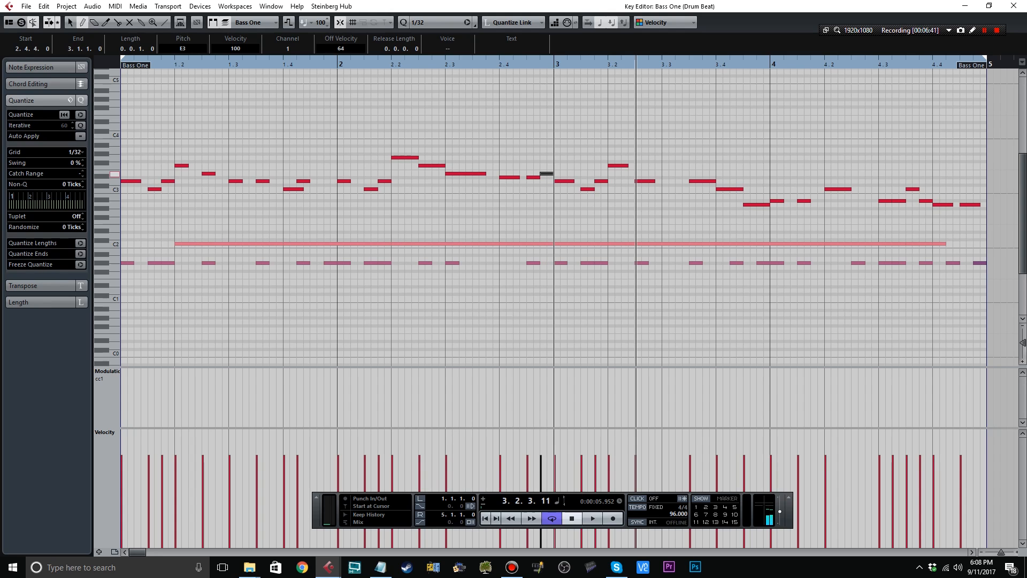
{"action": "left_click", "coordinate": [583, 182]}
{"action": "key", "text": "Delete"}
Raise the last three notes of bar 2 by a semitone to E3, E3 and F3, and play from 2.2.1.
{"action": "left_click", "coordinate": [533, 177]}
{"action": "key", "text": "1"}
{"action": "left_click", "coordinate": [512, 177]}
{"action": "key", "text": "Up"}
{"action": "key", "text": "Right"}
{"action": "key", "text": "Up"}
{"action": "key", "text": "Right"}
{"action": "key", "text": "Up"}
{"action": "left_click", "coordinate": [392, 64]}
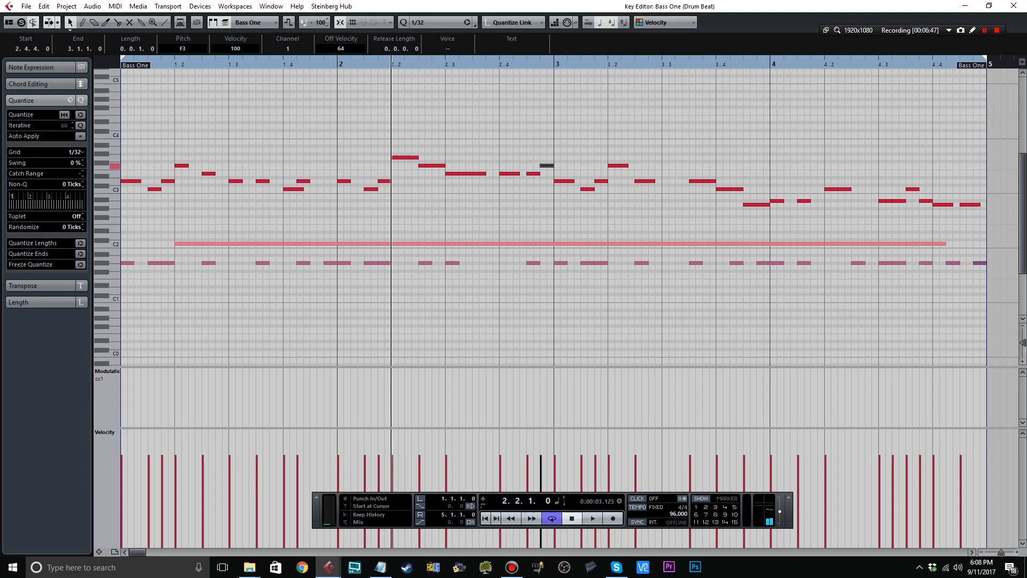
{"action": "key", "text": "space"}
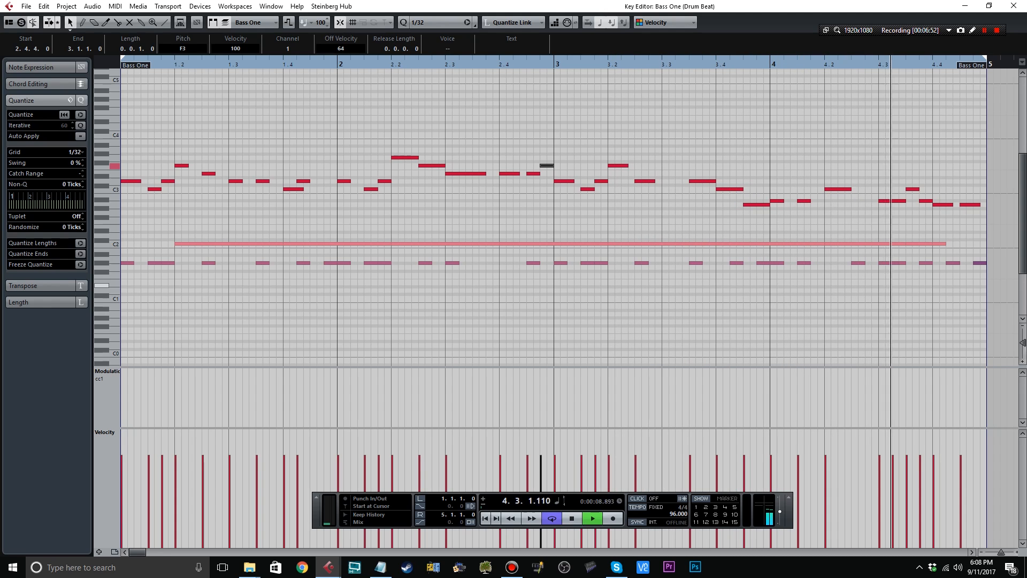
Play bar 4 from beat 4.3, raise the note at 4.4.1 to C#3, and play the line again.
{"action": "key", "text": "space"}
{"action": "left_click", "coordinate": [879, 63]}
{"action": "key", "text": "space"}
{"action": "key", "text": "space"}
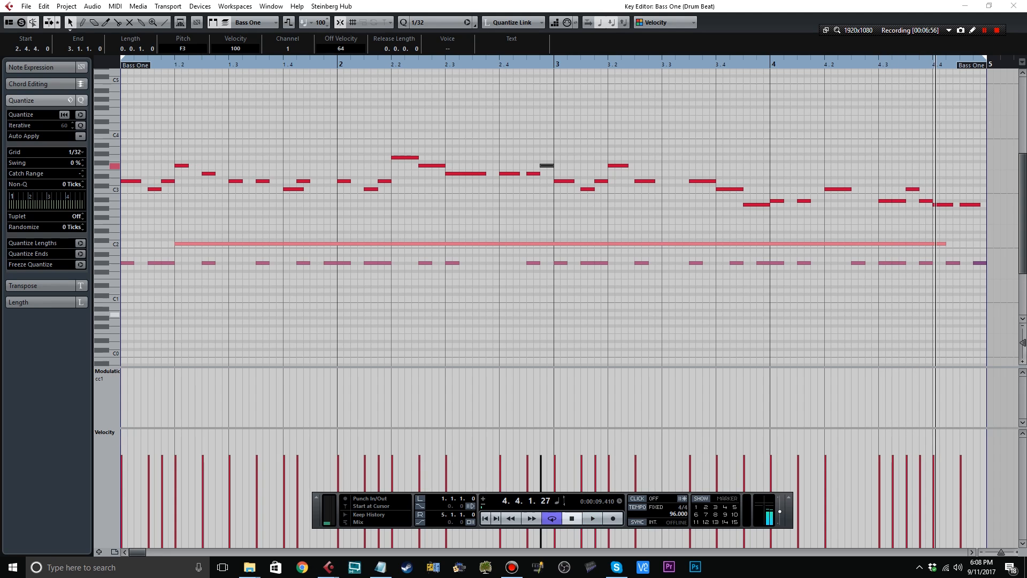
{"action": "left_click_drag", "start_coordinate": [942, 205], "coordinate": [942, 185]}
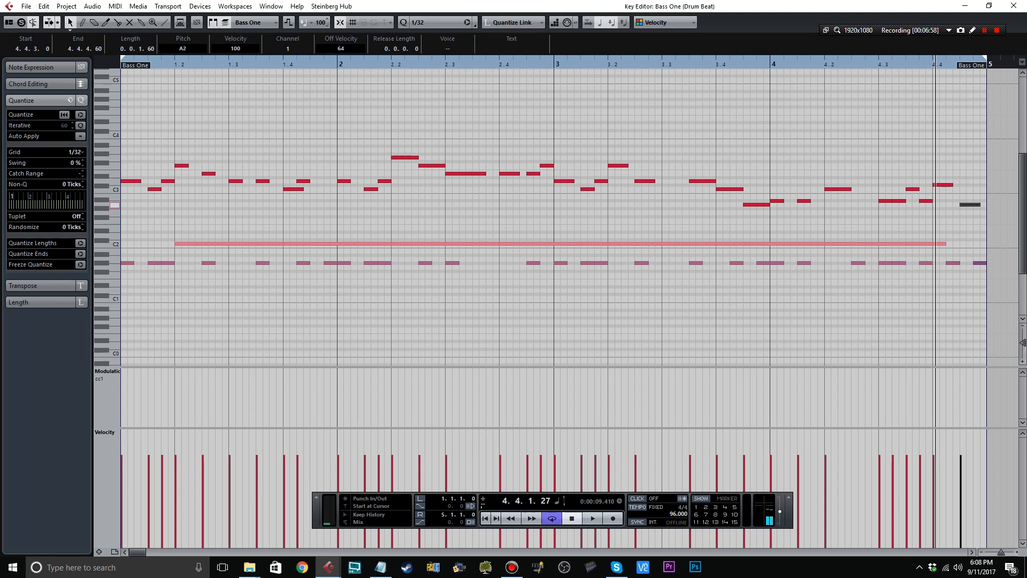
{"action": "key", "text": "space"}
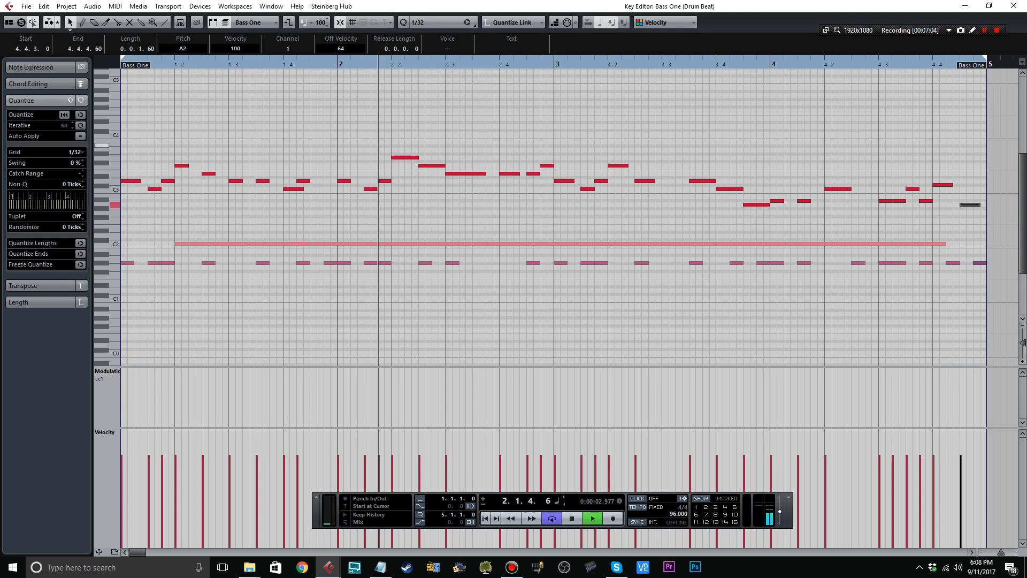
Transpose all notes of the bass line down one octave and return to the project view.
{"action": "left_click", "coordinate": [589, 231]}
{"action": "left_click_drag", "start_coordinate": [980, 231], "coordinate": [123, 72]}
{"action": "key", "text": "Down"}
{"action": "key", "text": "Down"}
{"action": "key", "text": "Down"}
{"action": "key", "text": "Down"}
{"action": "key", "text": "Down"}
{"action": "key", "text": "Down"}
{"action": "key", "text": "Down"}
{"action": "key", "text": "Down"}
{"action": "key", "text": "Down"}
{"action": "key", "text": "Down"}
{"action": "key", "text": "Down"}
{"action": "key", "text": "Down"}
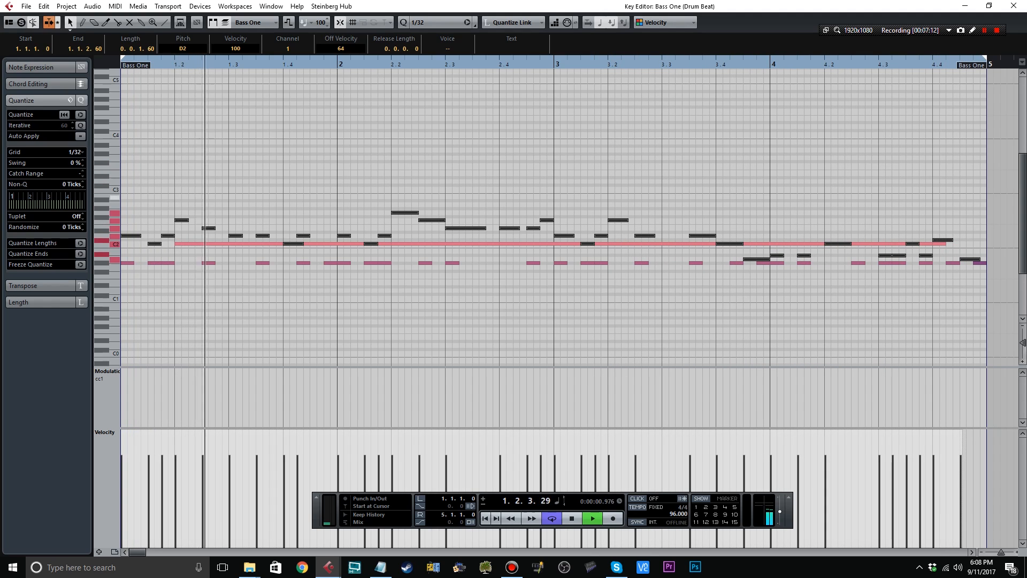
{"action": "left_click", "coordinate": [589, 163]}
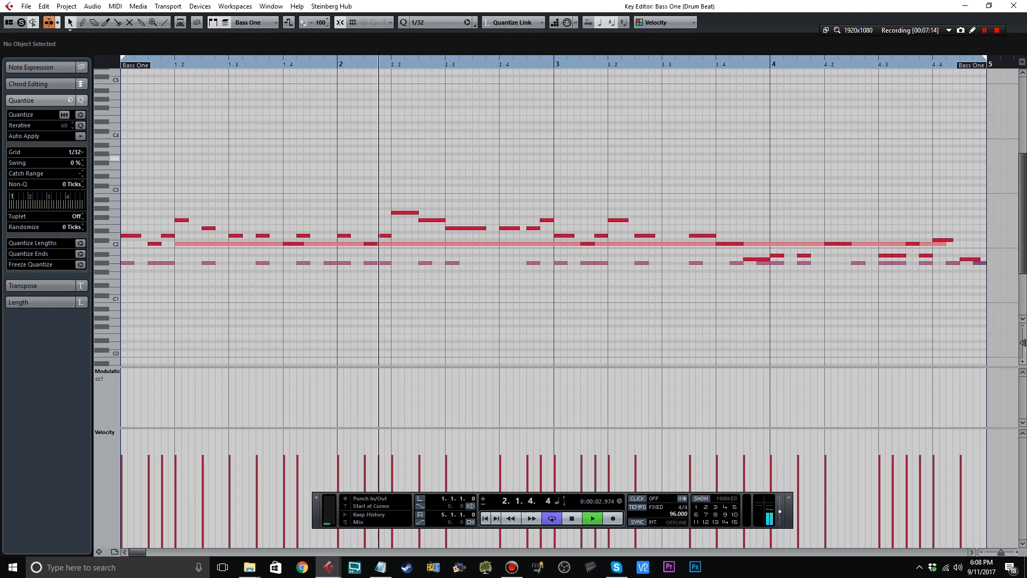
{"action": "left_click", "coordinate": [1014, 6]}
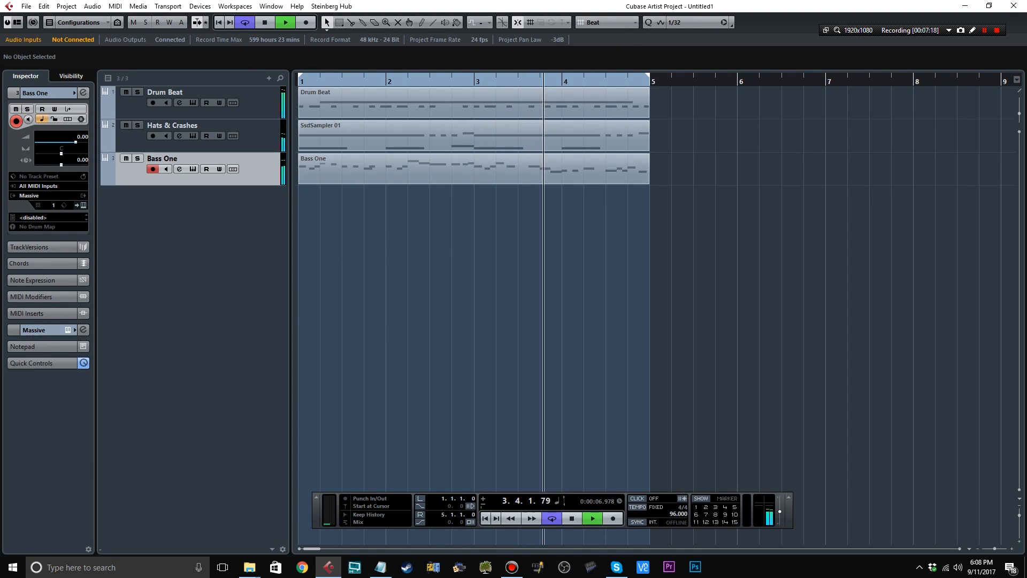
Duplicate the Bass One track and rename the copy to "Bass One - Subbass".
{"action": "left_click", "coordinate": [214, 93]}
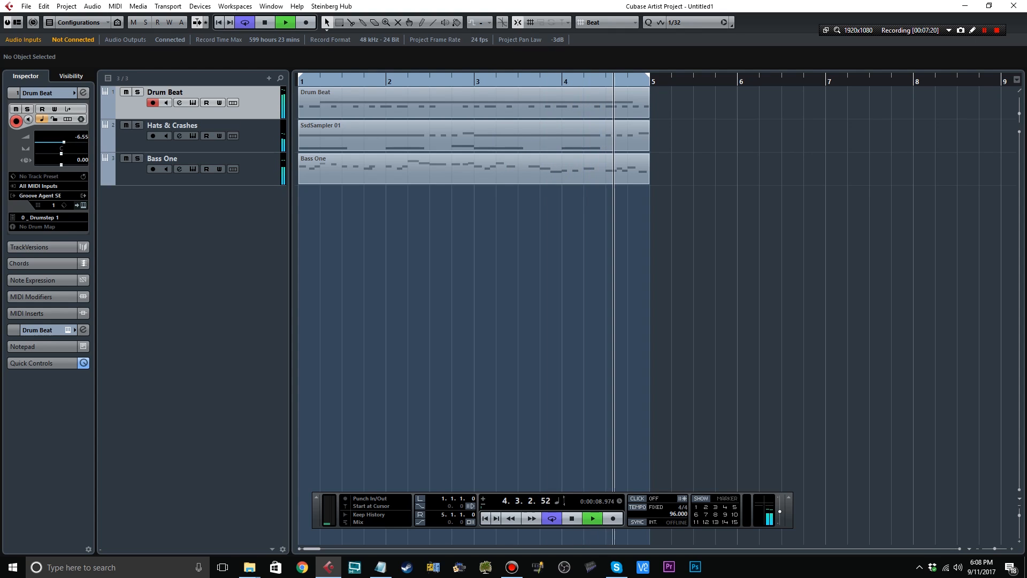
{"action": "left_click", "coordinate": [214, 126]}
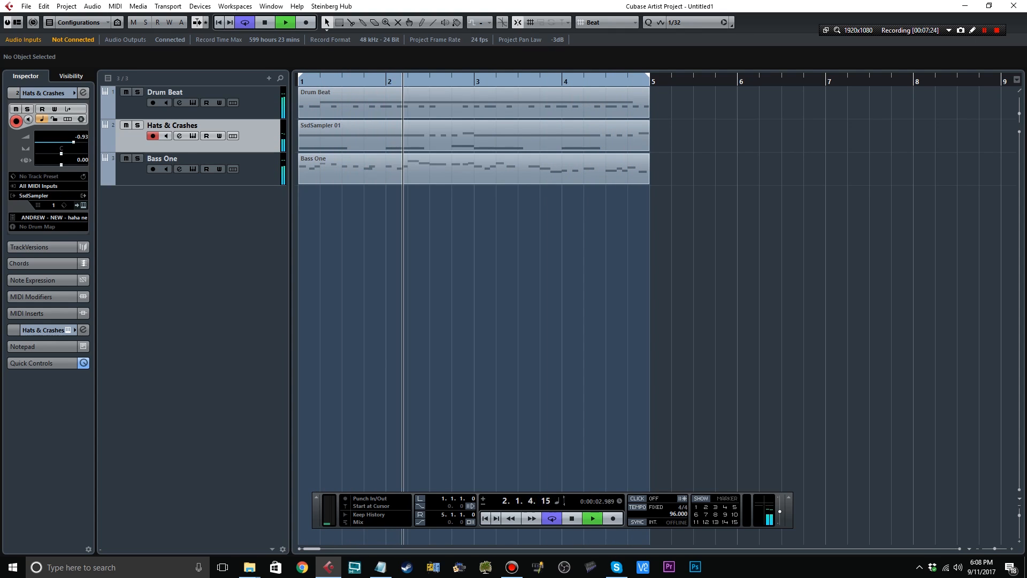
{"action": "left_click", "coordinate": [214, 159]}
{"action": "right_click", "coordinate": [261, 173]}
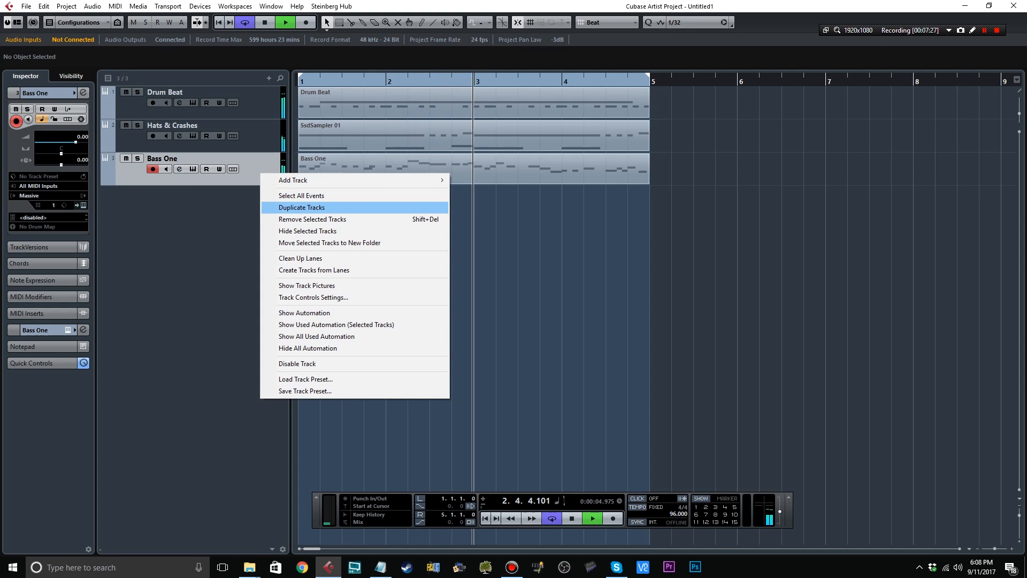
{"action": "left_click", "coordinate": [301, 207]}
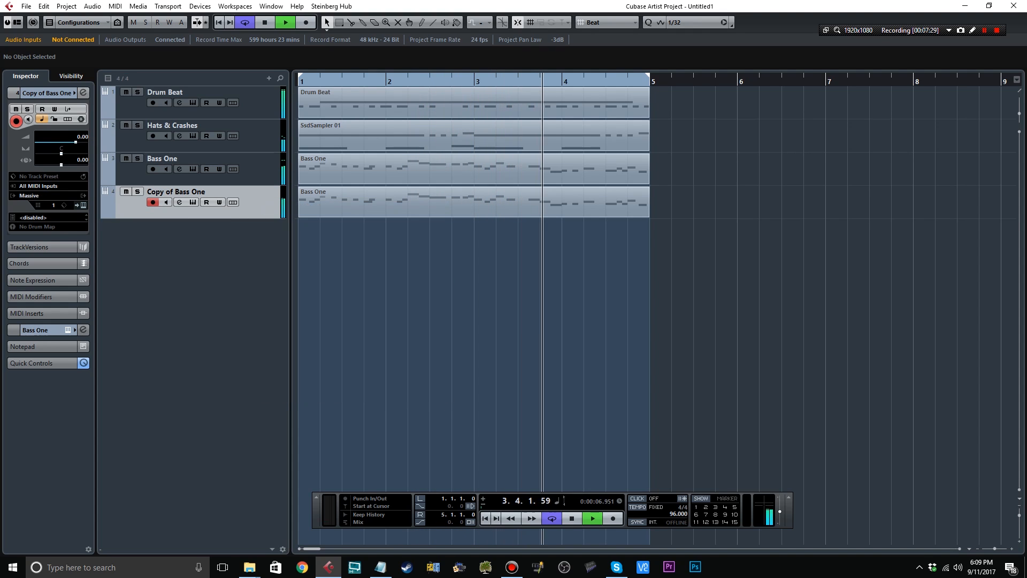
{"action": "key", "text": "space"}
{"action": "double_click", "coordinate": [176, 192]}
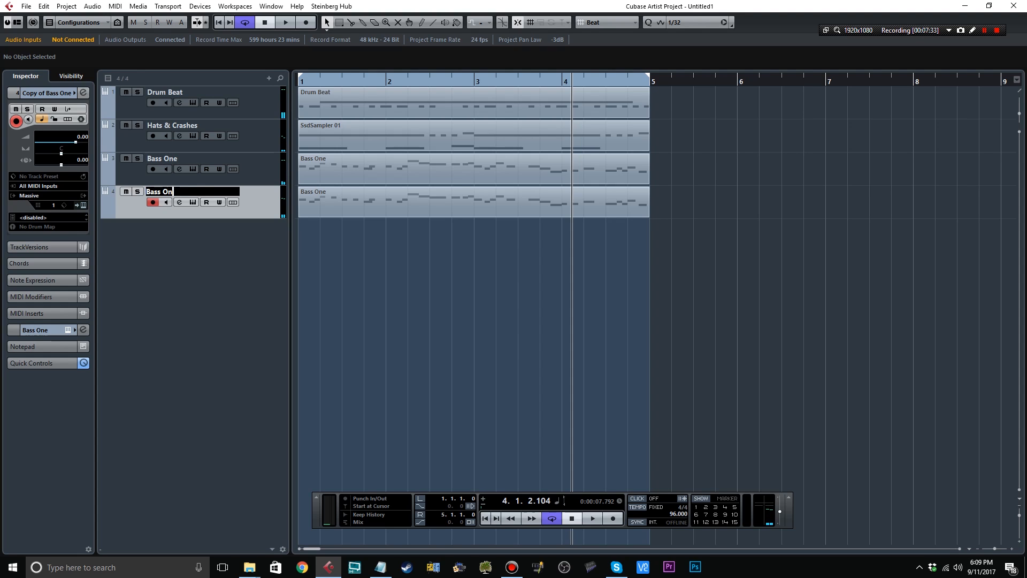
{"action": "key", "text": "Return"}
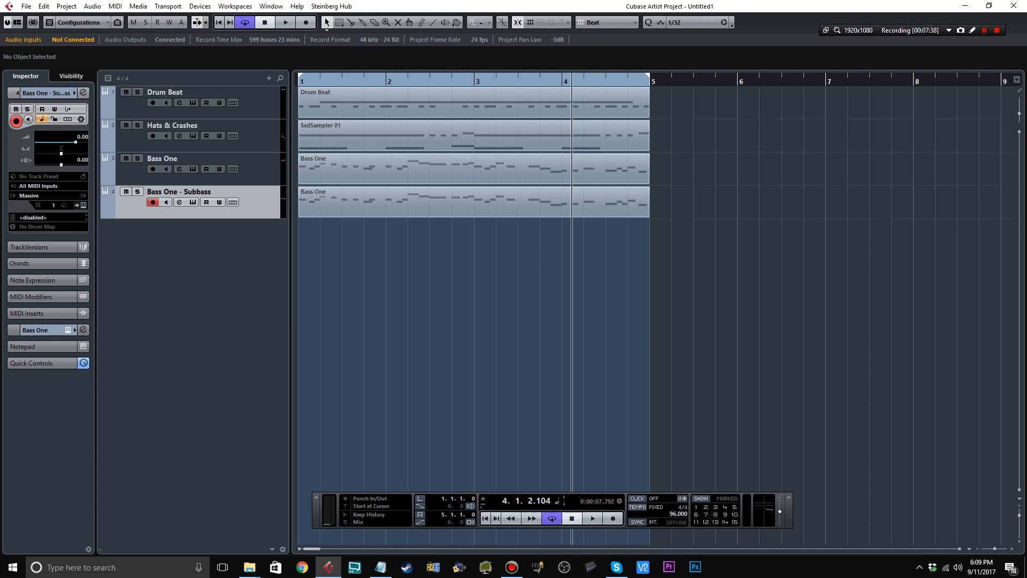
Start a new sound in the Subbass track's Massive, set OSC1 pitch to -12.00 and OSC2 pitch to -24.00, and show envelope 4.
{"action": "left_click", "coordinate": [193, 202]}
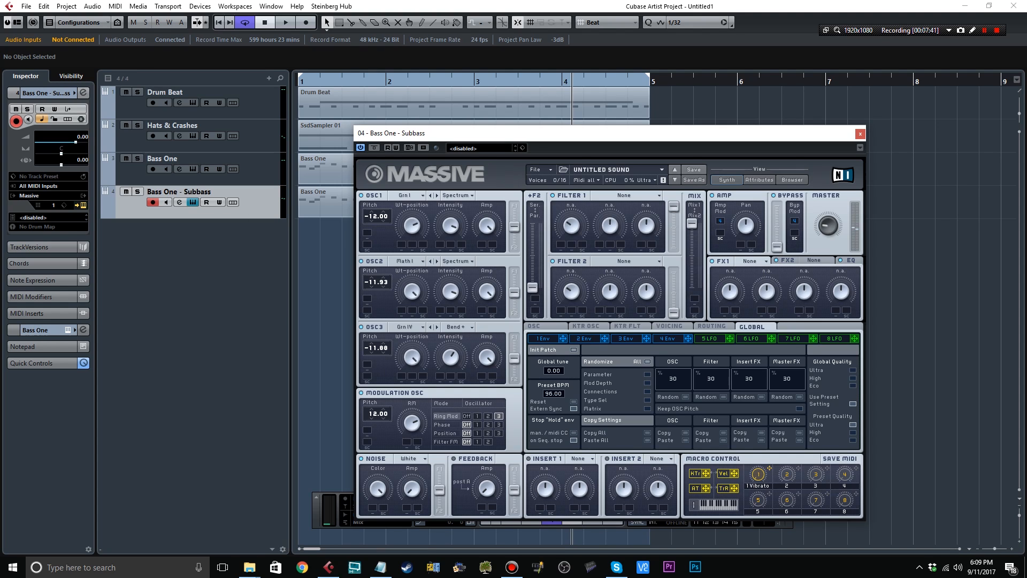
{"action": "left_click", "coordinate": [539, 169]}
{"action": "left_click", "coordinate": [547, 172]}
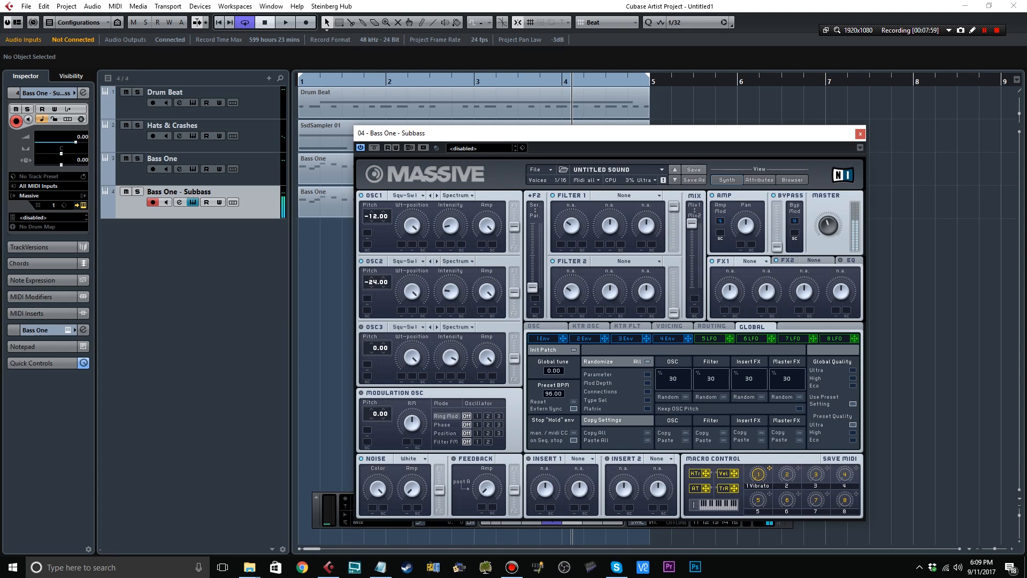
{"action": "left_click", "coordinate": [668, 339]}
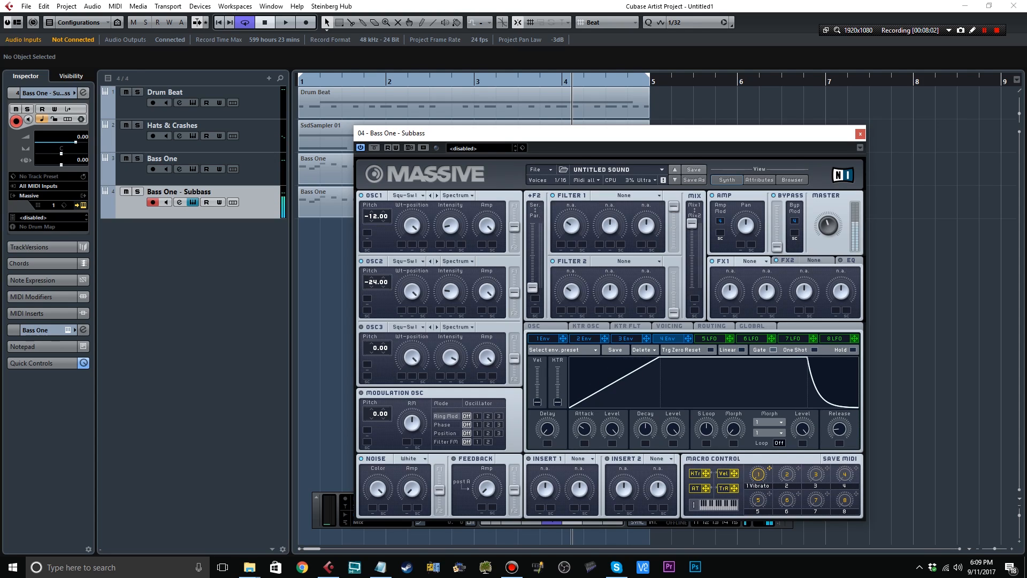
Play the beat, solo the Subbass track, set OSC2 to the Sin-Squ wavetable at pitch 0.00, and end the solo.
{"action": "key", "text": "Home"}
{"action": "key", "text": "space"}
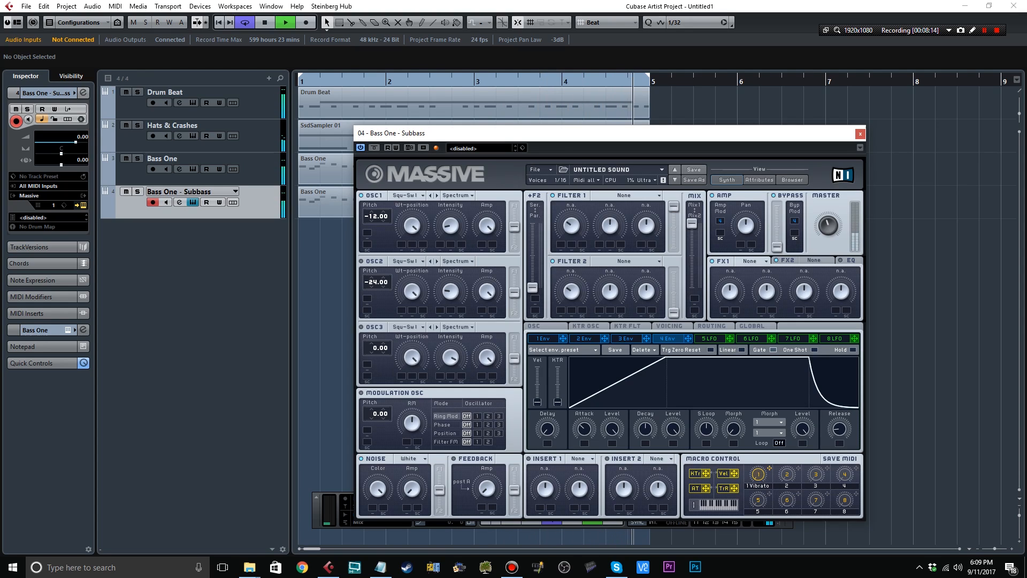
{"action": "key", "text": "s"}
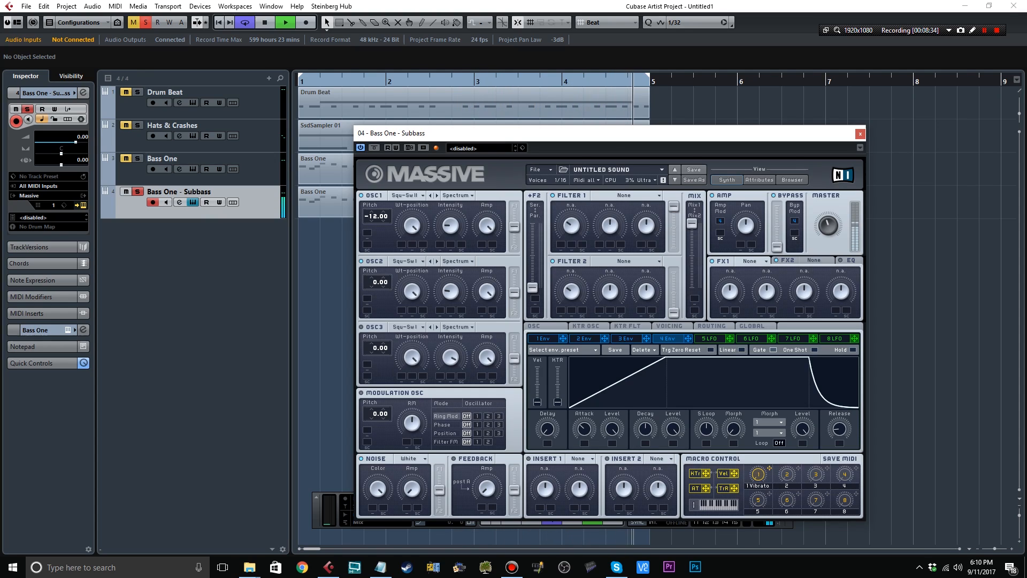
{"action": "left_click", "coordinate": [431, 261]}
{"action": "left_click", "coordinate": [137, 192]}
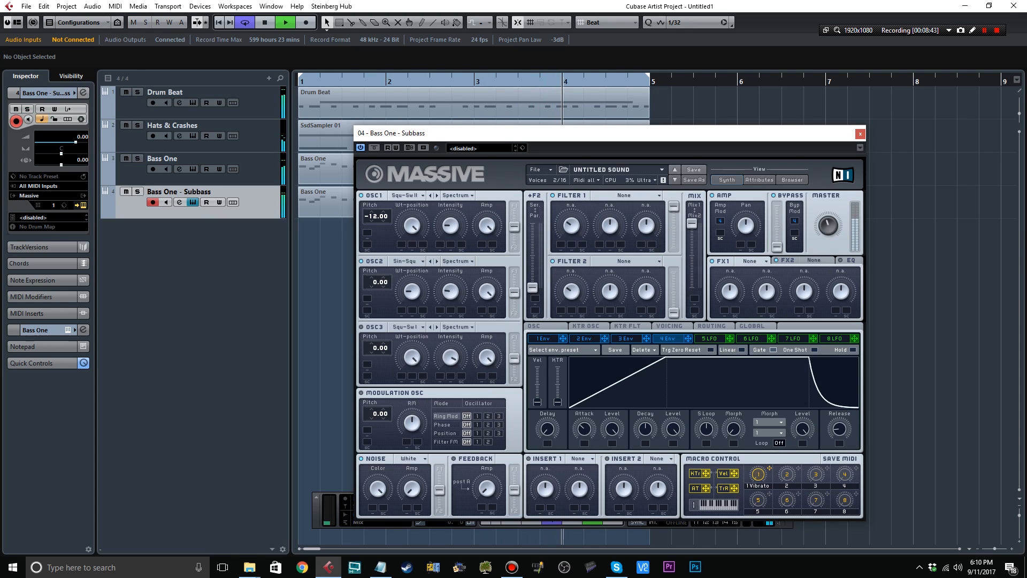
{"action": "left_click", "coordinate": [861, 133]}
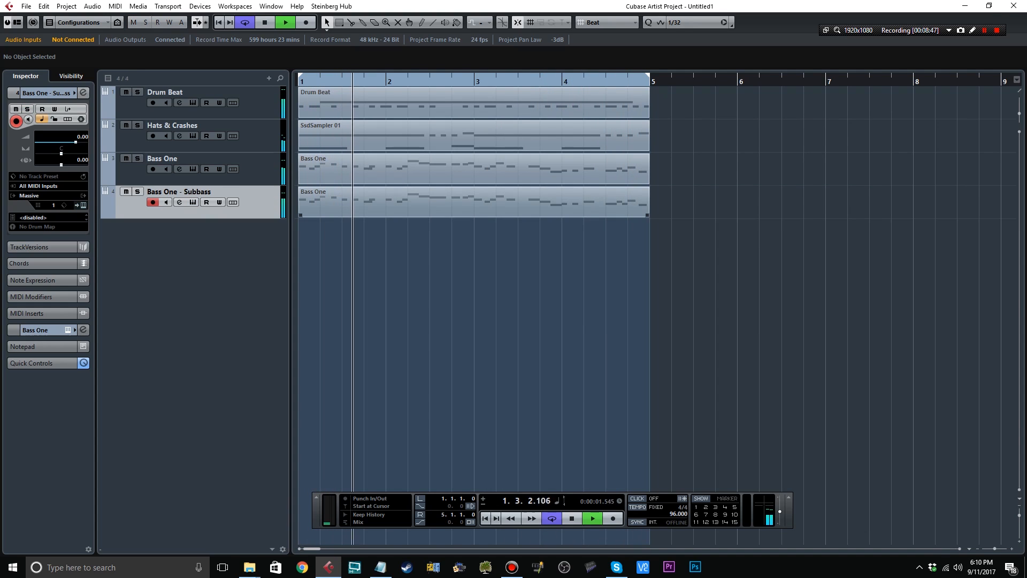
Add an Addictive Keys instrument track and move it below the Bass One - Subbass track.
{"action": "left_click", "coordinate": [182, 93]}
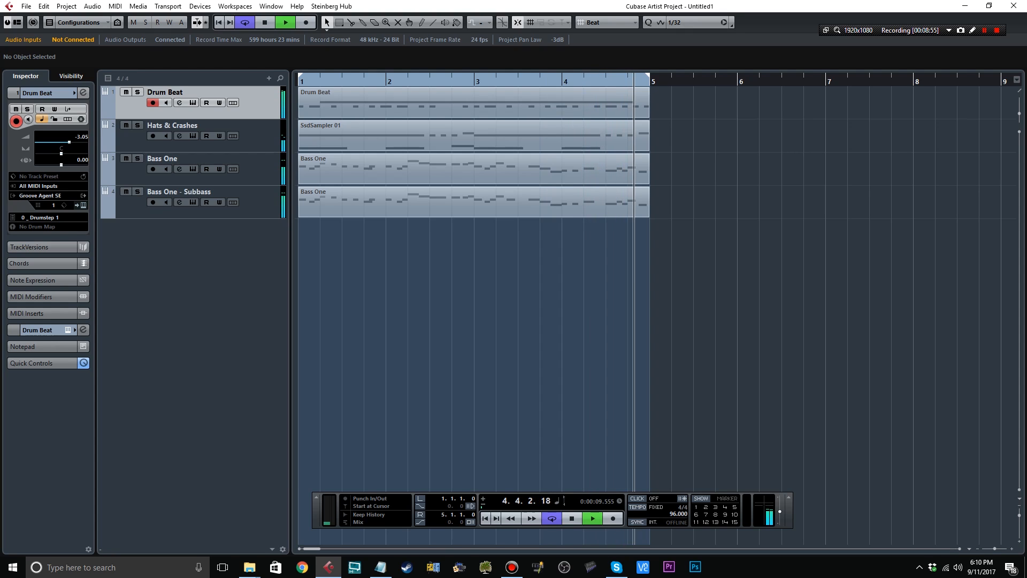
{"action": "right_click", "coordinate": [234, 262]}
{"action": "left_click", "coordinate": [279, 280]}
{"action": "left_click", "coordinate": [450, 209]}
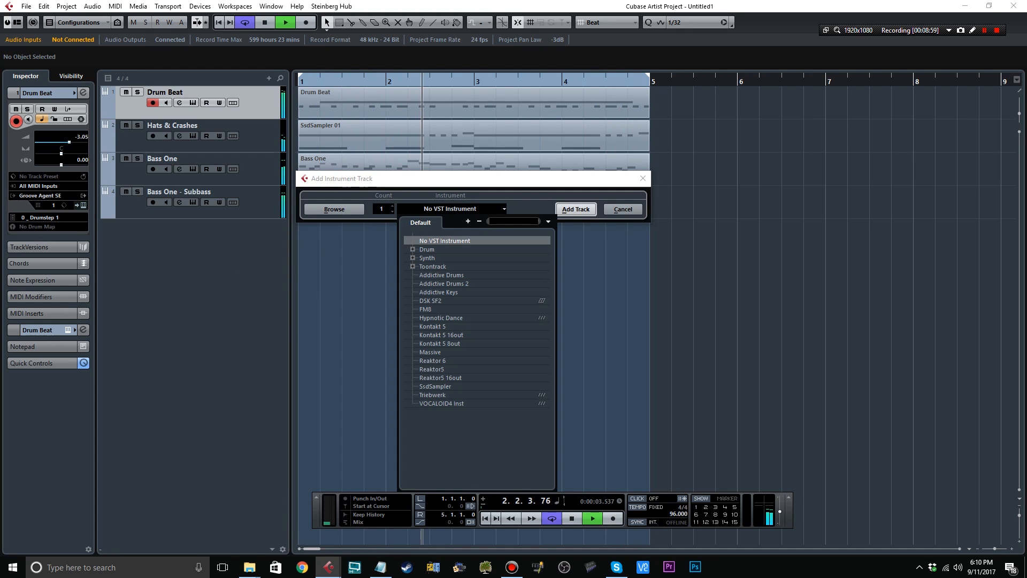
{"action": "double_click", "coordinate": [439, 292]}
{"action": "left_click", "coordinate": [576, 209]}
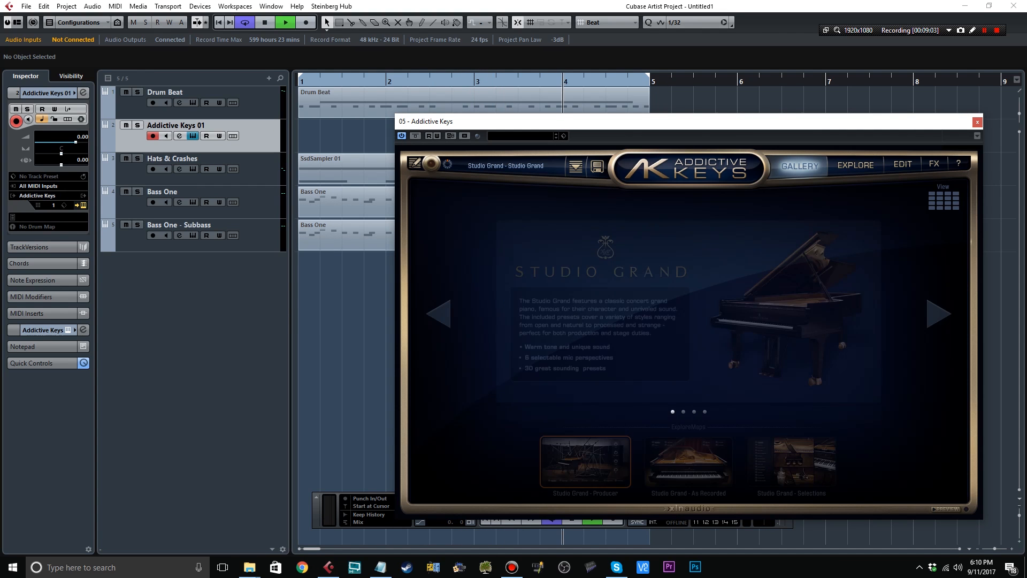
{"action": "left_click_drag", "start_coordinate": [225, 127], "coordinate": [225, 250]}
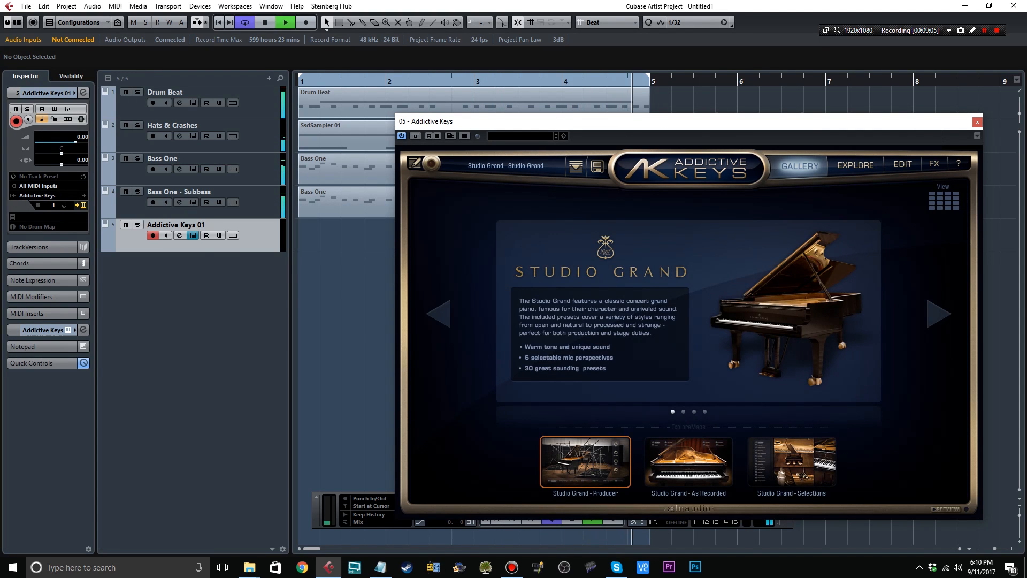
{"action": "left_click", "coordinate": [977, 122]}
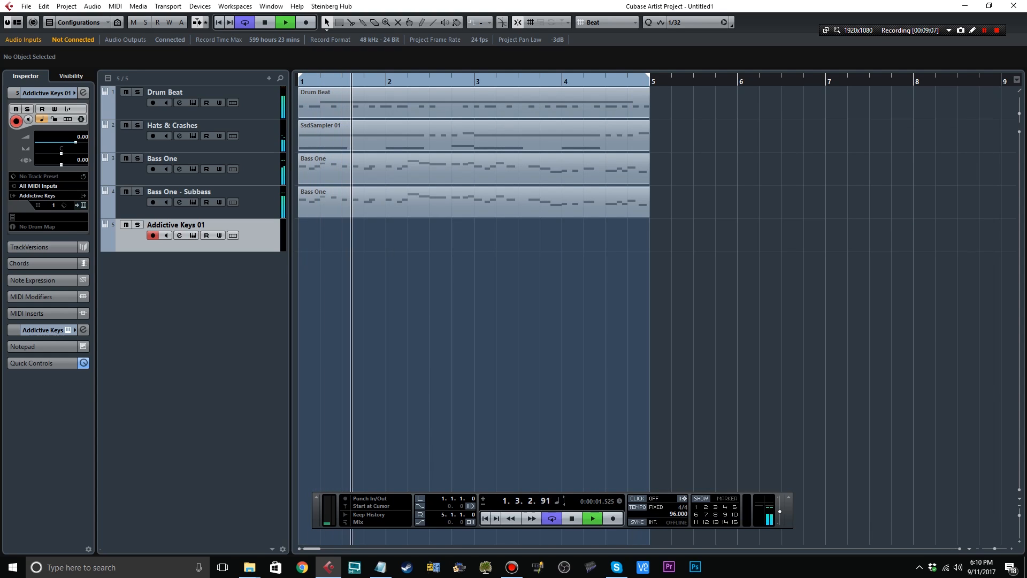
Stop playback, create a four-bar part on the Addictive Keys track, and open it for note drawing.
{"action": "key", "text": "space"}
{"action": "double_click", "coordinate": [473, 236]}
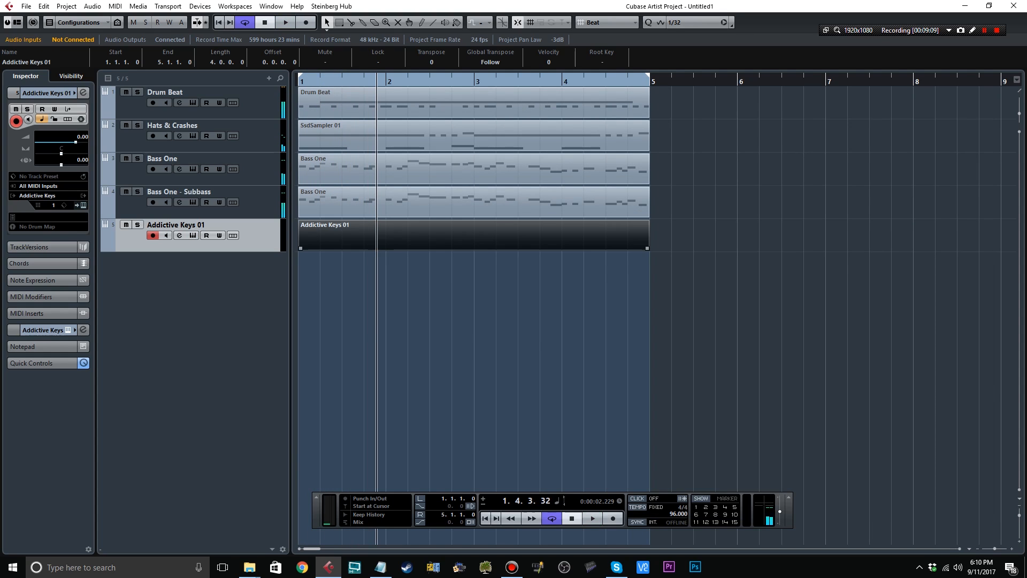
{"action": "double_click", "coordinate": [474, 236]}
{"action": "right_click", "coordinate": [247, 195]}
{"action": "left_click", "coordinate": [258, 195]}
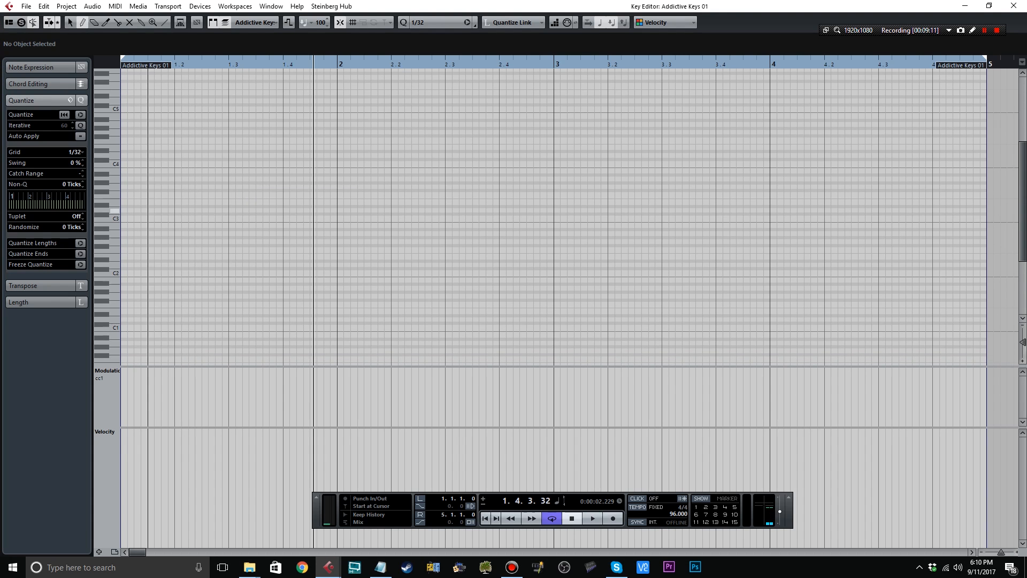
Enter a chord of D3, D4, F4 and A4 at 1.1.3 and lengthen its notes to a sixteenth.
{"action": "left_click", "coordinate": [150, 210]}
{"action": "left_click", "coordinate": [150, 155]}
{"action": "left_click", "coordinate": [151, 140]}
{"action": "left_click", "coordinate": [151, 124]}
{"action": "key", "text": "1"}
{"action": "left_click_drag", "start_coordinate": [148, 103], "coordinate": [182, 252]}
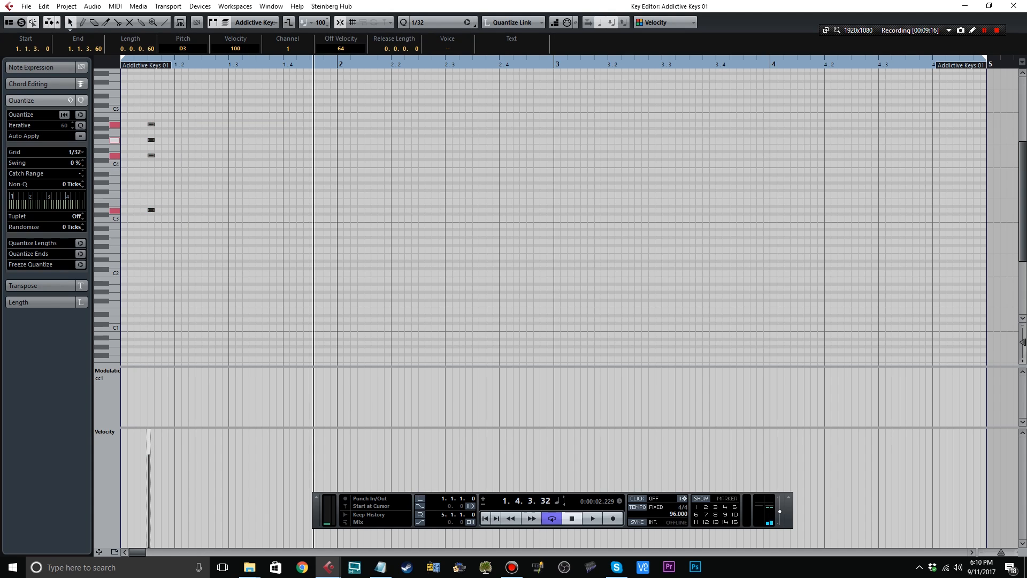
{"action": "left_click_drag", "start_coordinate": [154, 124], "coordinate": [161, 125]}
{"action": "left_click", "coordinate": [182, 171]}
Copy the chord to 1.2.3 and raise the copy's top note to A#4.
{"action": "left_click_drag", "start_coordinate": [195, 252], "coordinate": [147, 111]}
{"action": "left_click", "coordinate": [202, 64]}
{"action": "key", "text": "ctrl+v"}
{"action": "left_click", "coordinate": [224, 109]}
{"action": "left_click", "coordinate": [209, 124]}
Paste the chord at 1.3.3 with its top note lowered to G#4, paste it again at 1.4.1, and play from the start.
{"action": "left_click", "coordinate": [256, 64]}
{"action": "key", "text": "ctrl+v"}
{"action": "key", "text": "ctrl+shift+a"}
{"action": "left_click", "coordinate": [263, 124]}
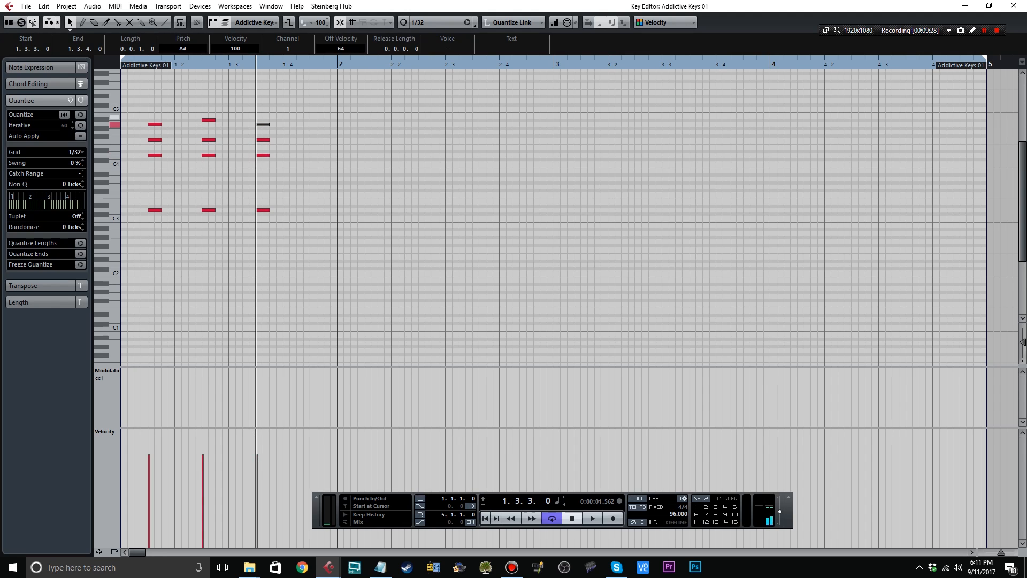
{"action": "left_click", "coordinate": [284, 63]}
{"action": "key", "text": "ctrl+v"}
{"action": "key", "text": "Home"}
{"action": "key", "text": "space"}
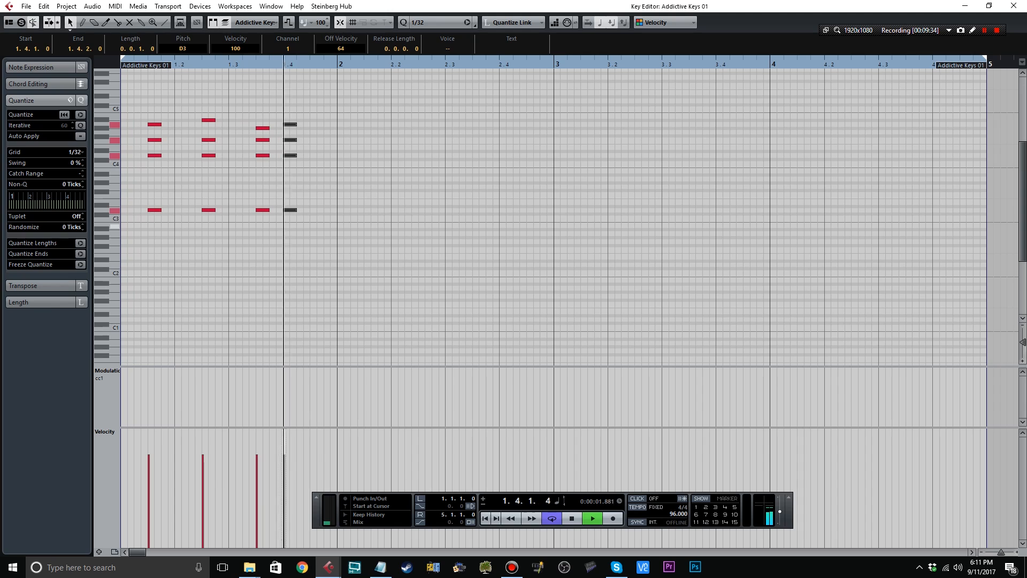
{"action": "key", "text": "space"}
Show the CC 64 (Sustain) controller and draw it low in bars 1 and 3 and high in bars 2 and 4.
{"action": "key", "text": "8"}
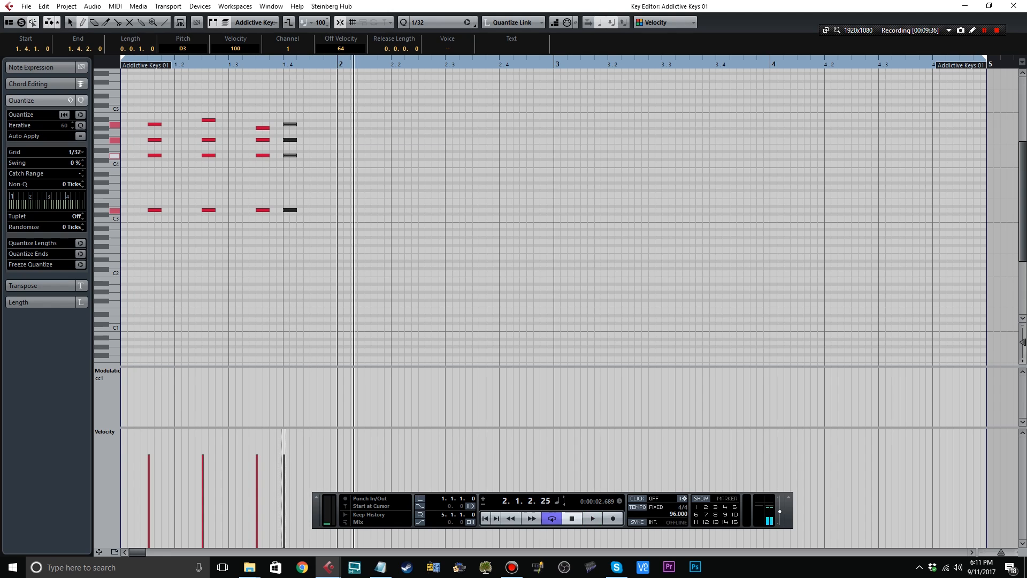
{"action": "left_click", "coordinate": [107, 371]}
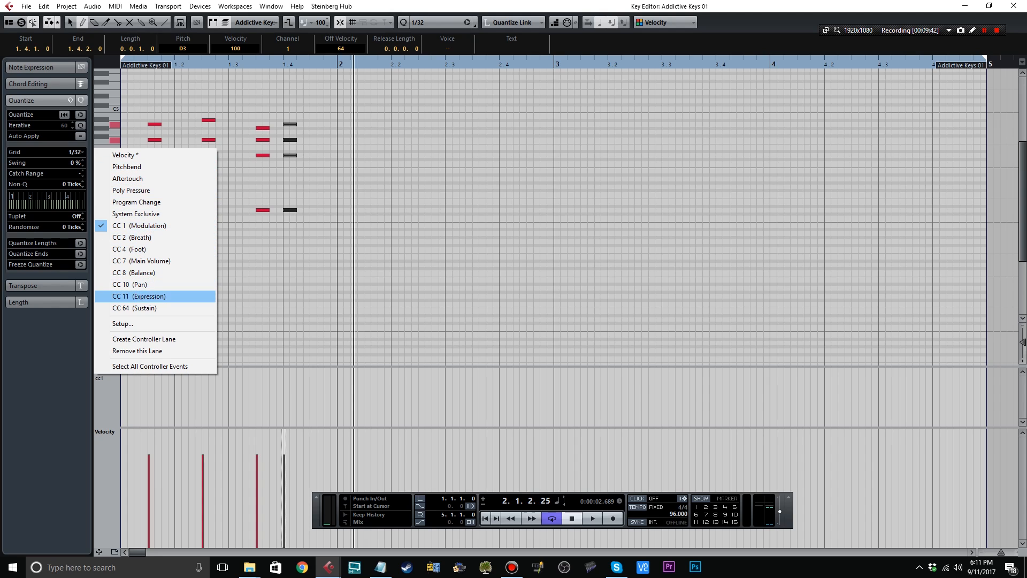
{"action": "left_click", "coordinate": [154, 307]}
{"action": "left_click_drag", "start_coordinate": [124, 421], "coordinate": [122, 423]}
{"action": "left_click_drag", "start_coordinate": [337, 378], "coordinate": [338, 376]}
{"action": "left_click", "coordinate": [554, 424]}
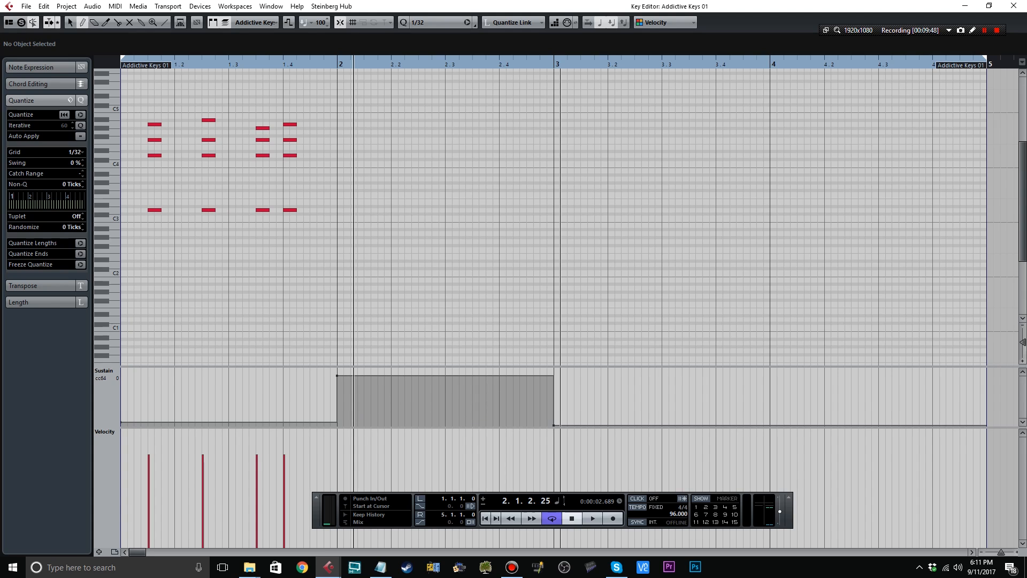
{"action": "left_click_drag", "start_coordinate": [770, 376], "coordinate": [770, 373]}
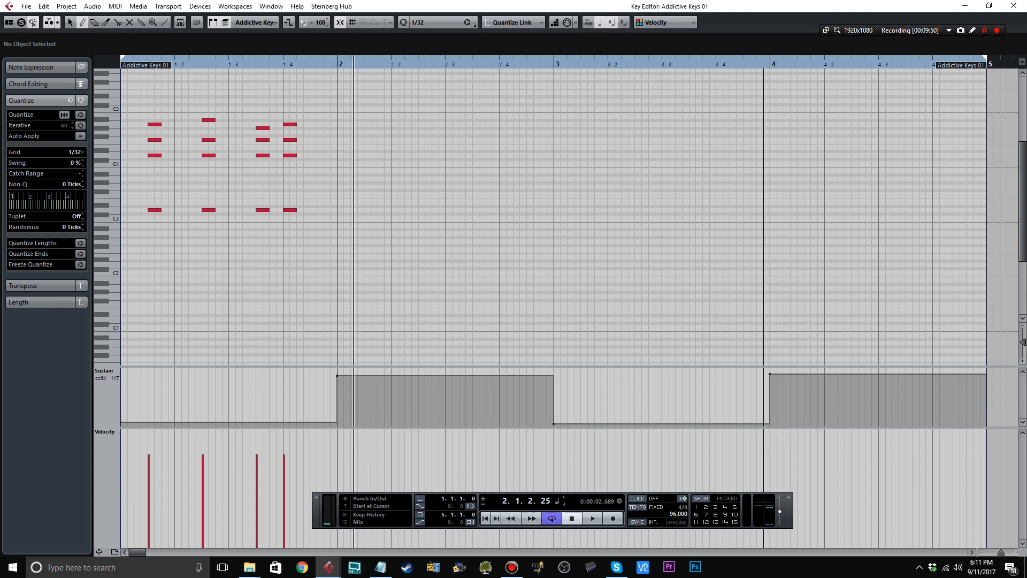
Enter short D3 and D4 notes at 2.1.1 and a 1/16 melody of A4, F4, A4, E4, F4, D4 starting at 2.1.2.
{"action": "left_click", "coordinate": [341, 209]}
{"action": "left_click", "coordinate": [341, 155]}
{"action": "key", "text": "alt+5"}
{"action": "left_click", "coordinate": [356, 124]}
{"action": "left_click", "coordinate": [369, 139]}
{"action": "left_click", "coordinate": [396, 147]}
{"action": "left_click", "coordinate": [410, 139]}
{"action": "left_click", "coordinate": [424, 155]}
Play the bar 2 melody and add a sixteenth D4 note at 2.3.1.
{"action": "key", "text": "space"}
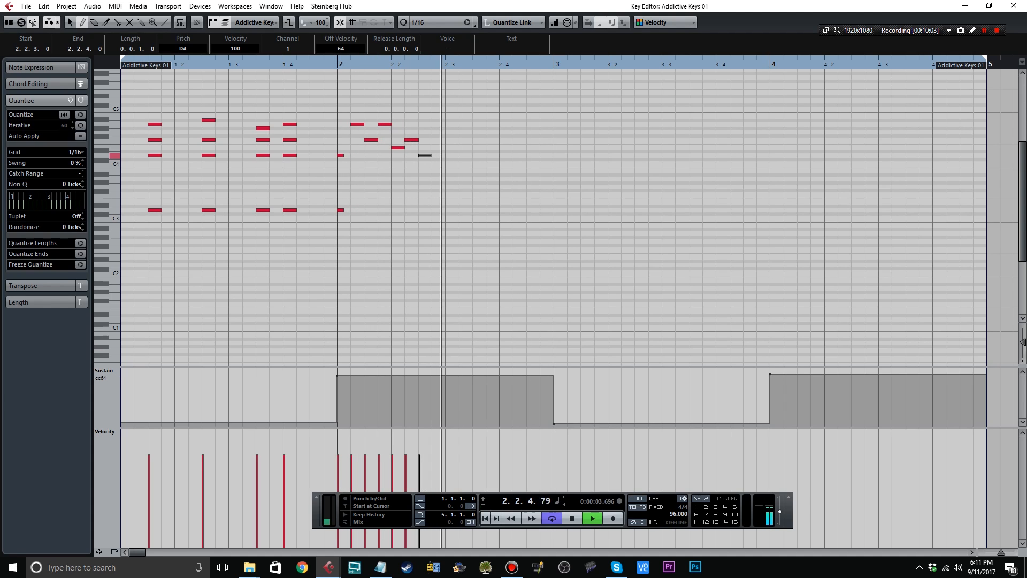
{"action": "key", "text": "space"}
{"action": "key", "text": "ctrl+d"}
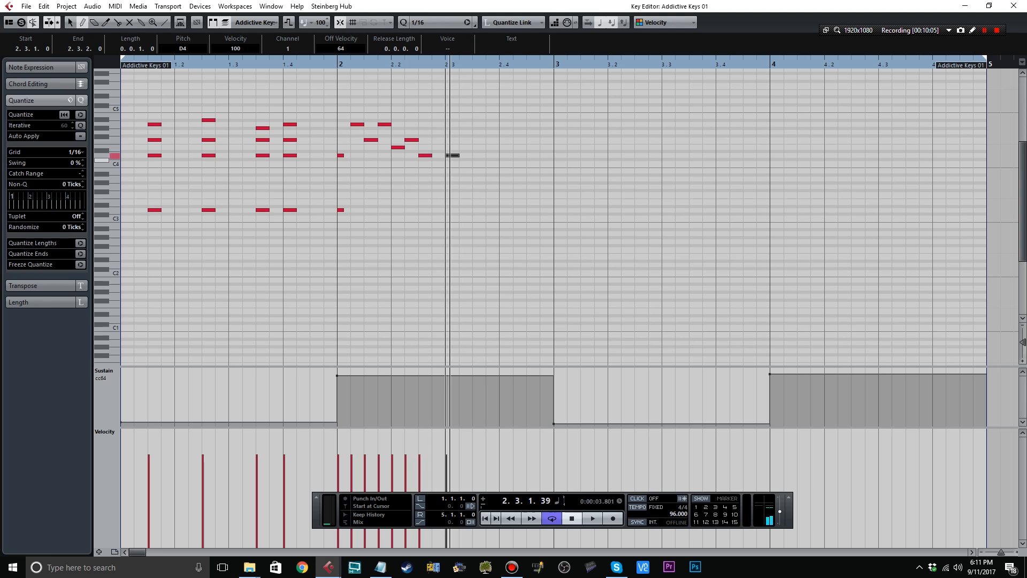
Add D3 and A3 to the D4 at 2.3.1, enter G3, F3 and E3 at 2.3.3, 2.4.1 and 2.4.3, and play from bar 2.
{"action": "left_click", "coordinate": [453, 186]}
{"action": "key", "text": "Up"}
{"action": "left_click", "coordinate": [481, 187]}
{"action": "left_click", "coordinate": [508, 194]}
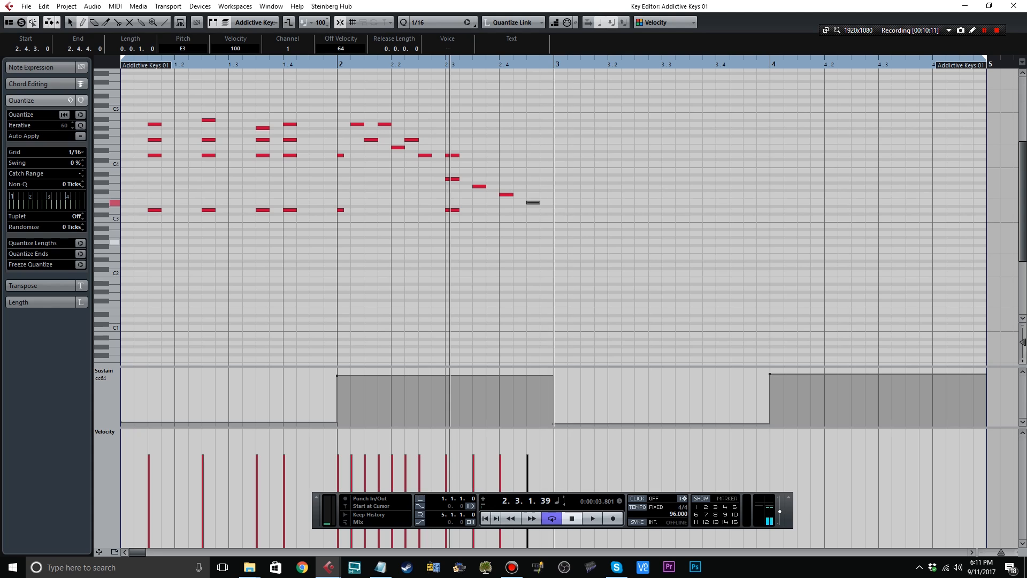
{"action": "key", "text": "ctrl+z"}
{"action": "left_click", "coordinate": [338, 63]}
{"action": "key", "text": "space"}
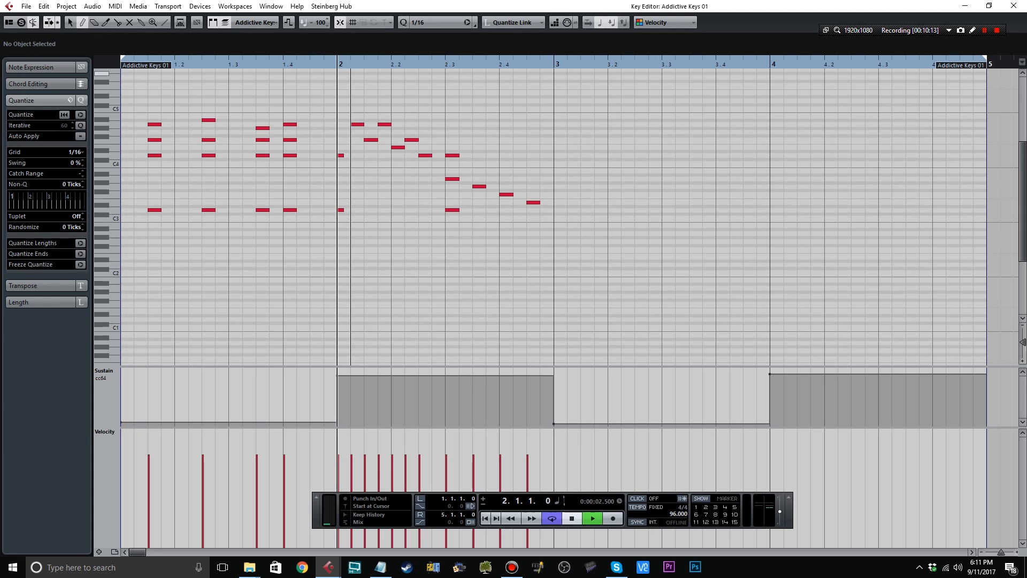
{"action": "key", "text": "space"}
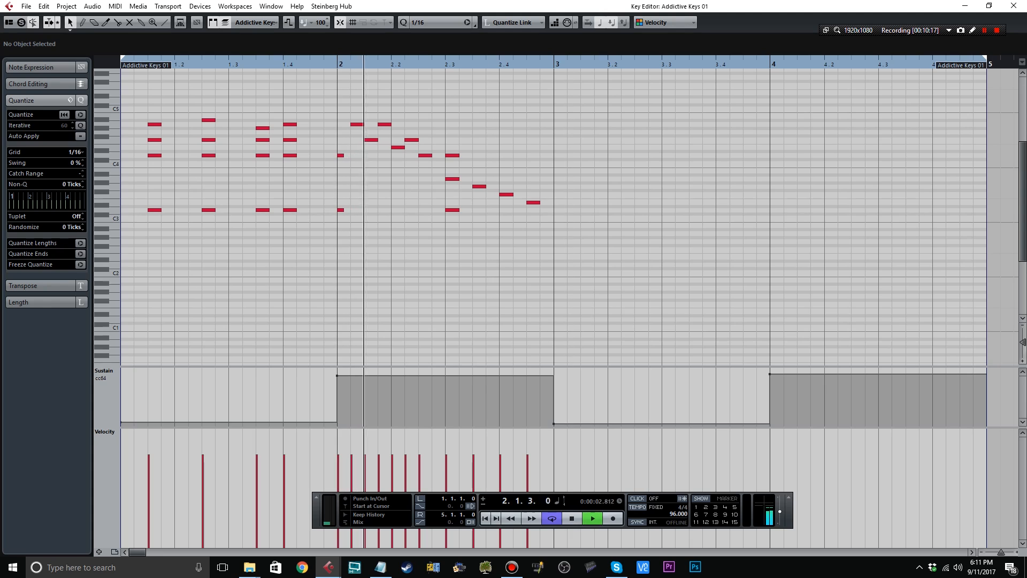
Delete all the bar 2 notes from 2.3.1 onward and play the remaining part.
{"action": "key", "text": "space"}
{"action": "left_click_drag", "start_coordinate": [606, 247], "coordinate": [443, 133]}
{"action": "key", "text": "Delete"}
{"action": "key", "text": "space"}
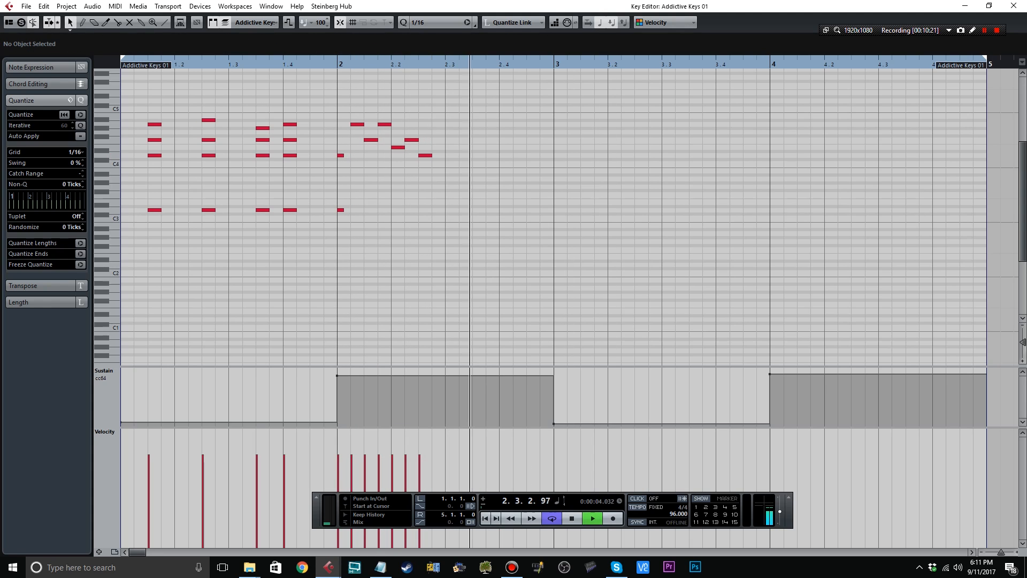
Enter a sixteenth A2 note at 2.3.1, drop the sustain at 2.2.4 and raise it fully at 2.3.1.
{"action": "left_click", "coordinate": [452, 241]}
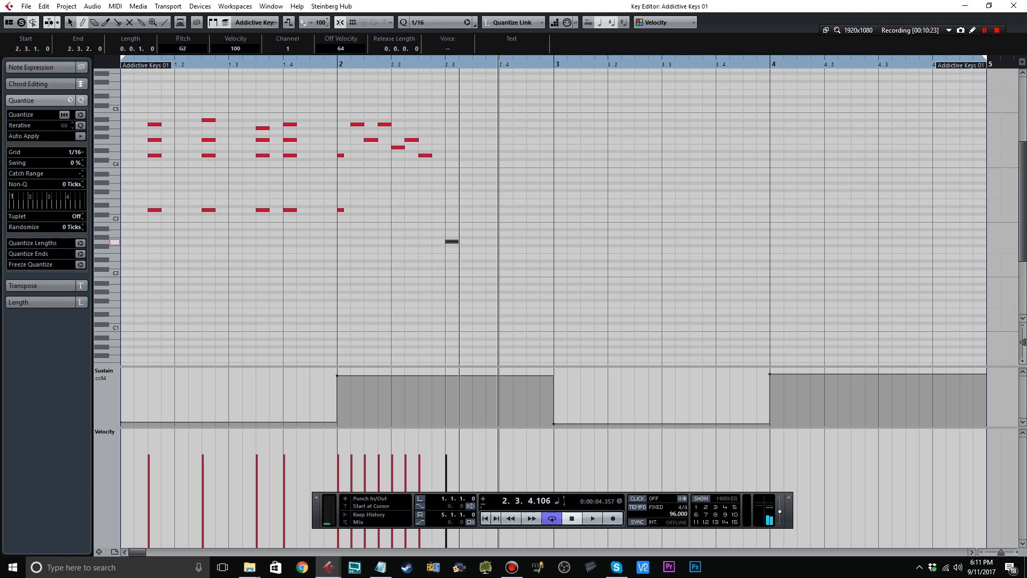
{"action": "left_click", "coordinate": [431, 425]}
{"action": "left_click_drag", "start_coordinate": [445, 376], "coordinate": [446, 368]}
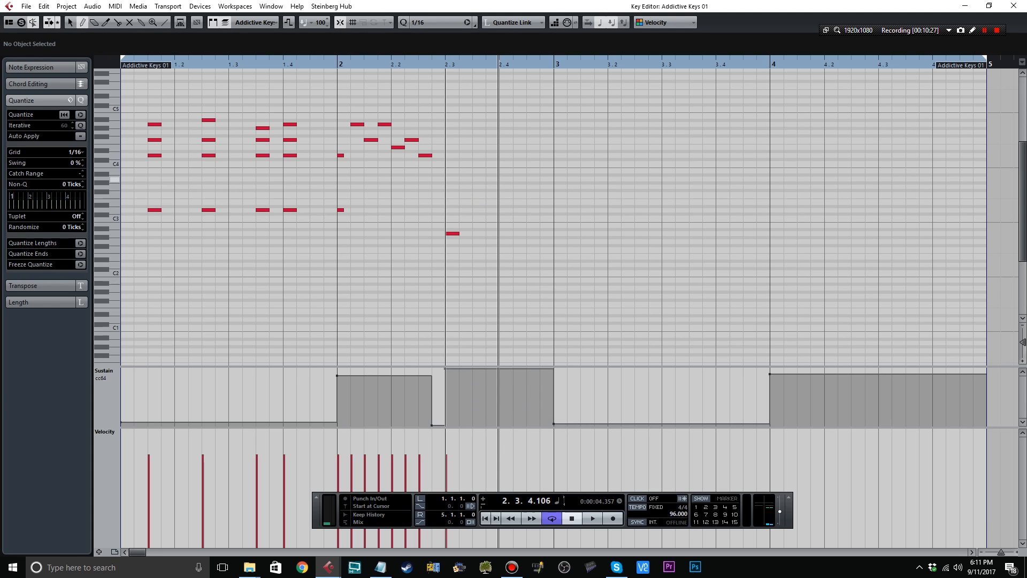
Stack A3, C#4 and G4 at 2.3.1, enter E4, A#4 and A4 at 2.3.3, 2.4.1 and 2.4.3, and play the phrase.
{"action": "left_click", "coordinate": [452, 178]}
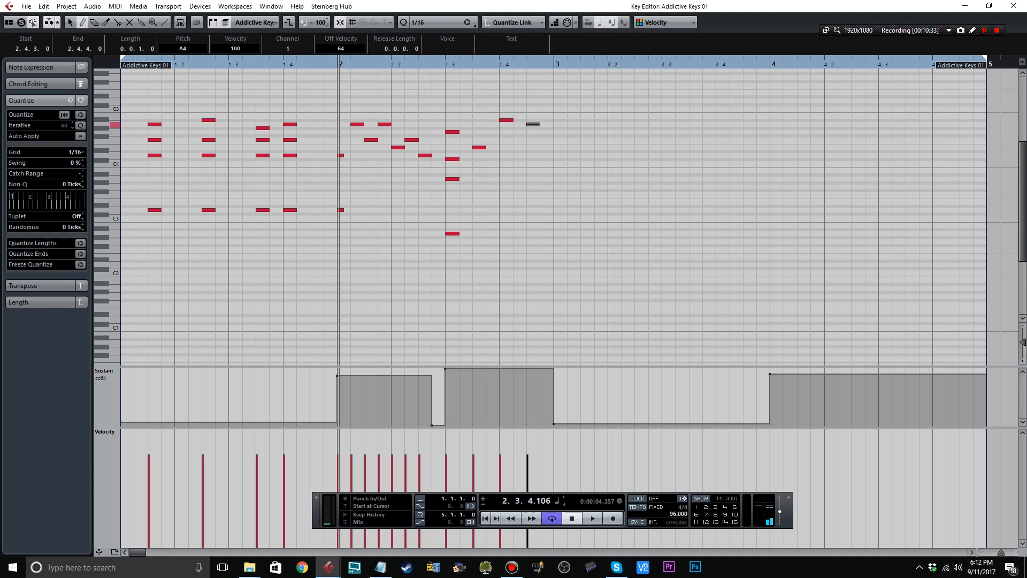
{"action": "key", "text": "space"}
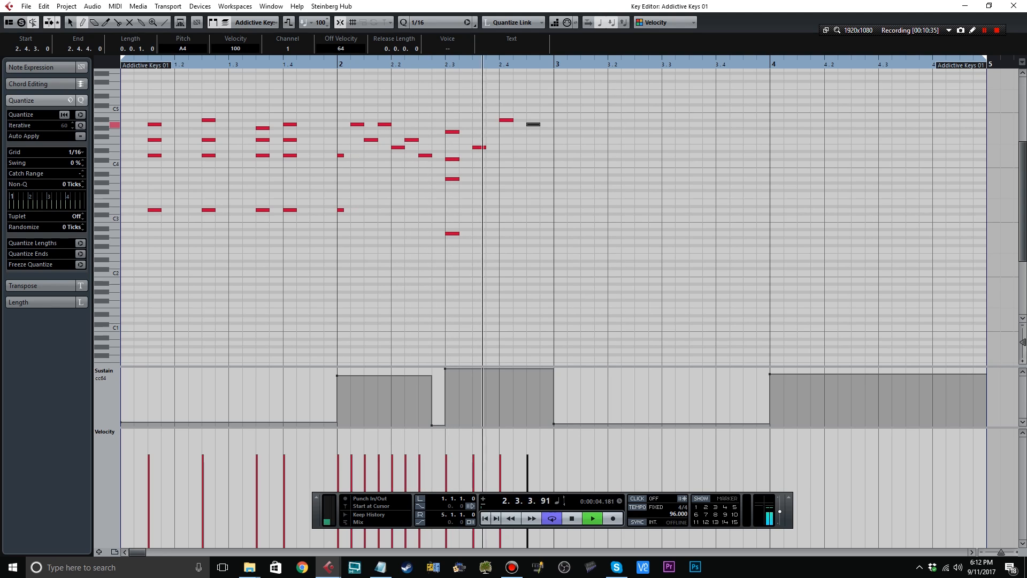
{"action": "key", "text": "space"}
Copy the bar 1 chords into bar 3 starting at 3.1.3, and play them with auto-scroll on.
{"action": "left_click_drag", "start_coordinate": [325, 262], "coordinate": [153, 89]}
{"action": "left_click", "coordinate": [581, 64]}
{"action": "key", "text": "ctrl+v"}
{"action": "key", "text": "space"}
{"action": "key", "text": "f"}
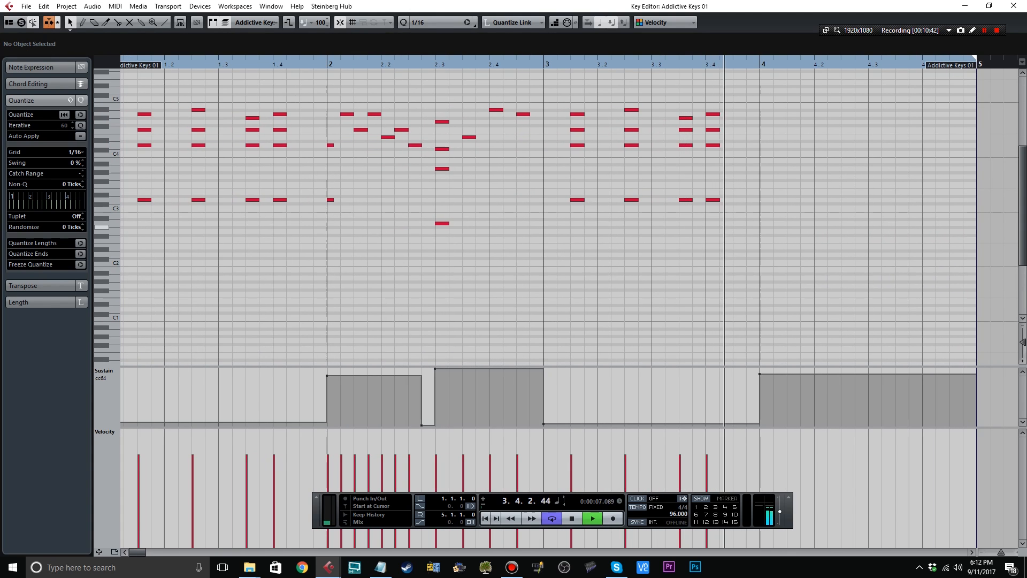
In bar 4, enter sixteenths every eighth: A#2, G3, A#3, C4, A2 with C#4, C#2, A2 and A1, and play the part.
{"action": "left_click", "coordinate": [762, 219]}
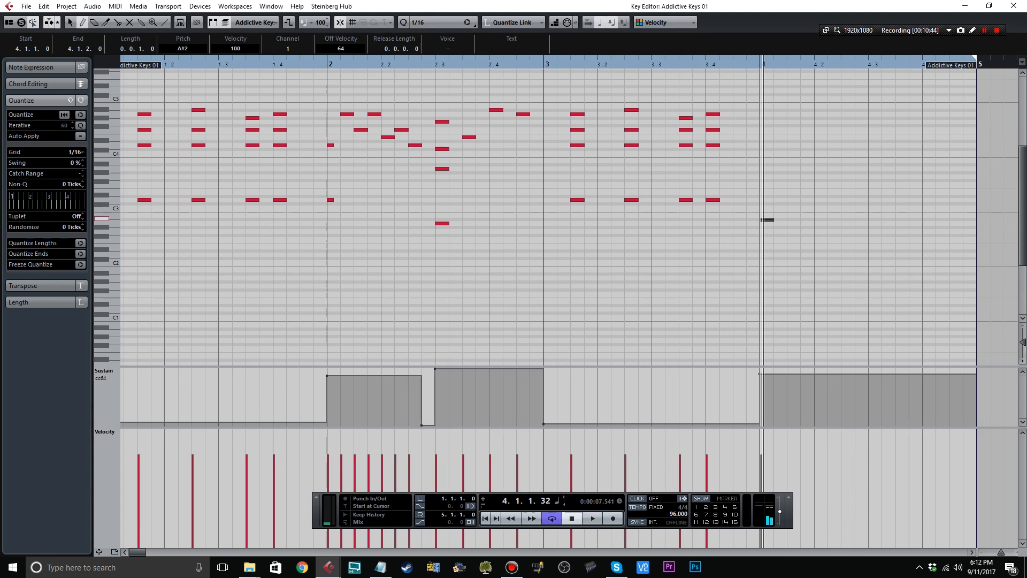
{"action": "left_click", "coordinate": [845, 153]}
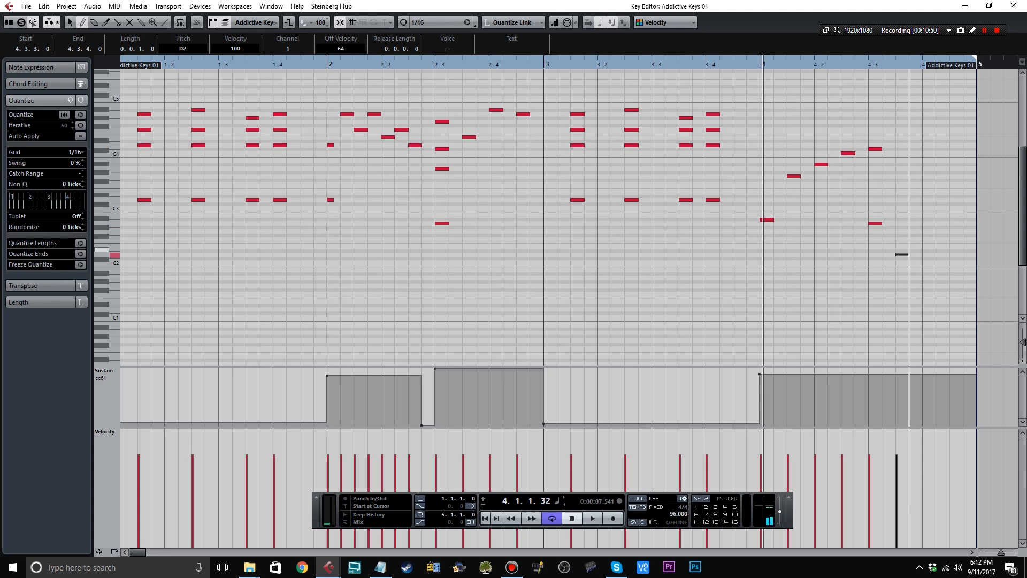
{"action": "left_click", "coordinate": [928, 224]}
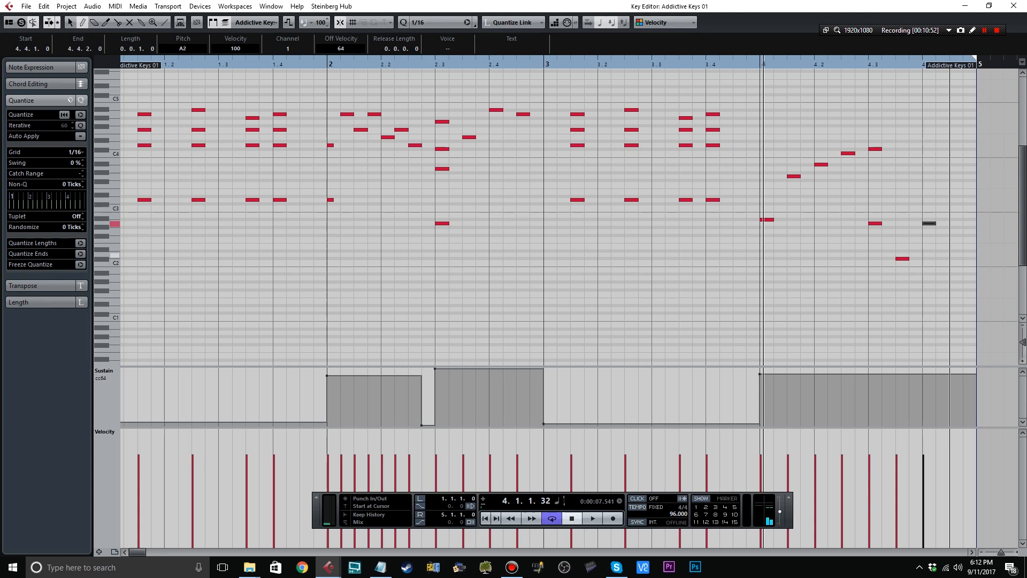
{"action": "left_click", "coordinate": [956, 278]}
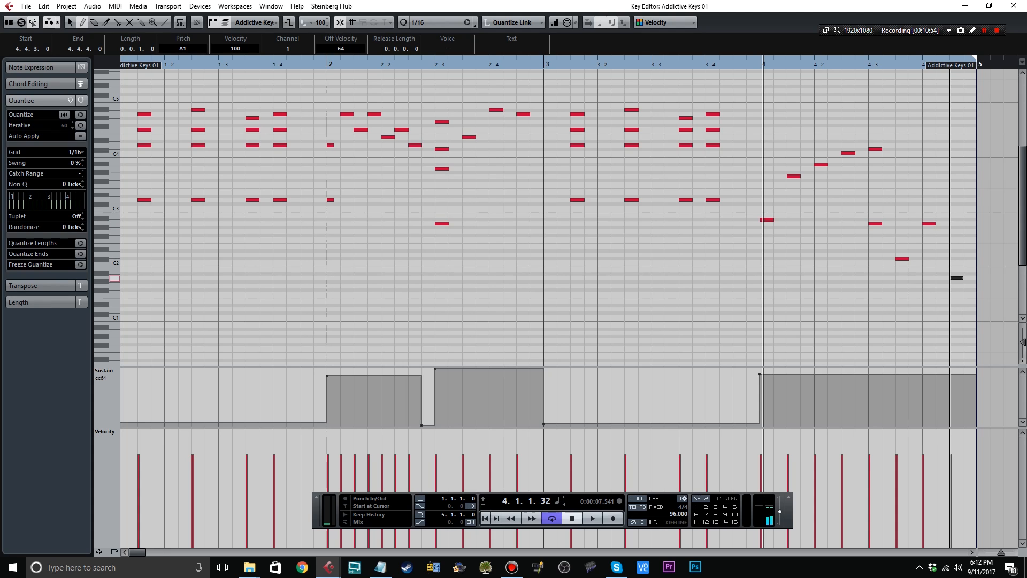
{"action": "key", "text": "space"}
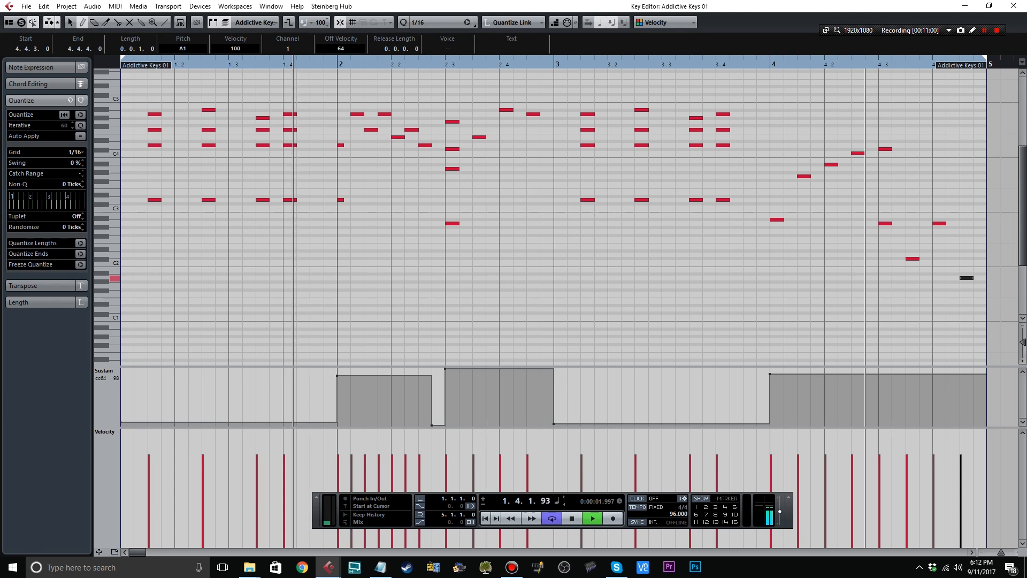
Drop the sustain at 4.2.4 and raise it fully at 4.3.1 and at the start of bar 4.
{"action": "left_click", "coordinate": [866, 424]}
{"action": "left_click", "coordinate": [879, 369]}
{"action": "left_click", "coordinate": [771, 369]}
Raise the sustain at the start of bar 2 to full and close the Key Editor.
{"action": "key", "text": "1"}
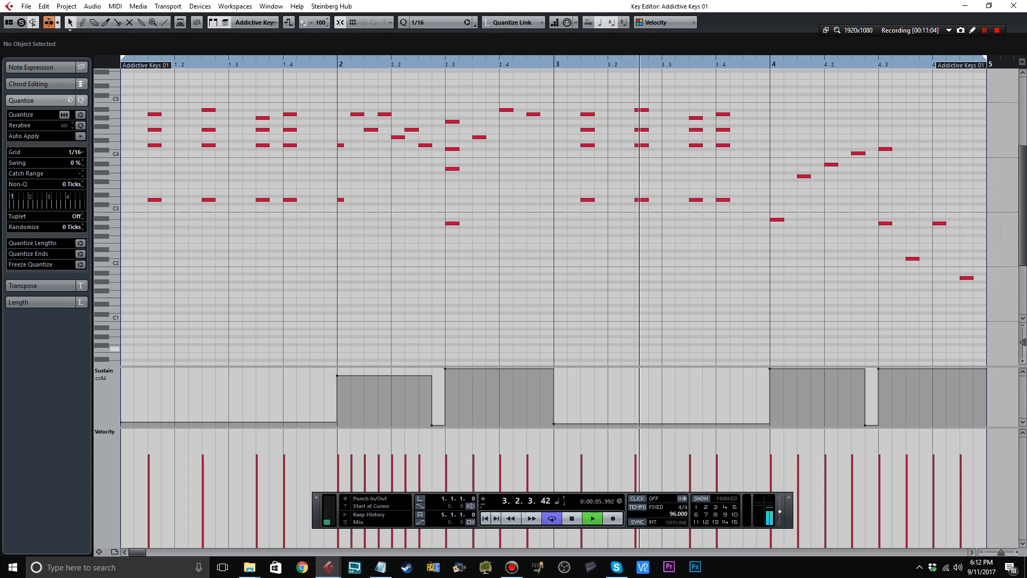
{"action": "left_click", "coordinate": [337, 375]}
{"action": "left_click_drag", "start_coordinate": [337, 376], "coordinate": [337, 368]}
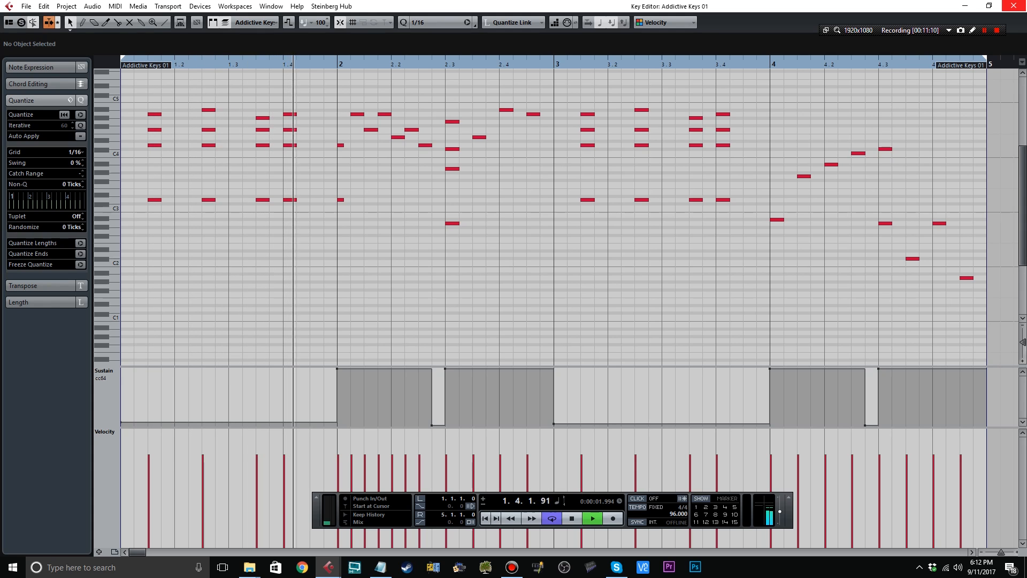
{"action": "left_click", "coordinate": [1014, 5]}
{"action": "left_click", "coordinate": [803, 268]}
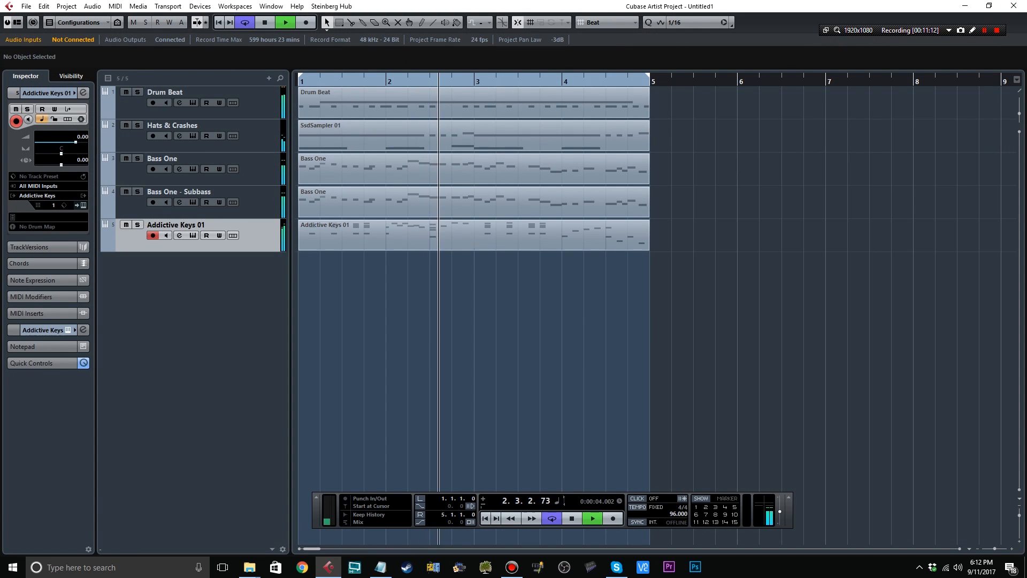